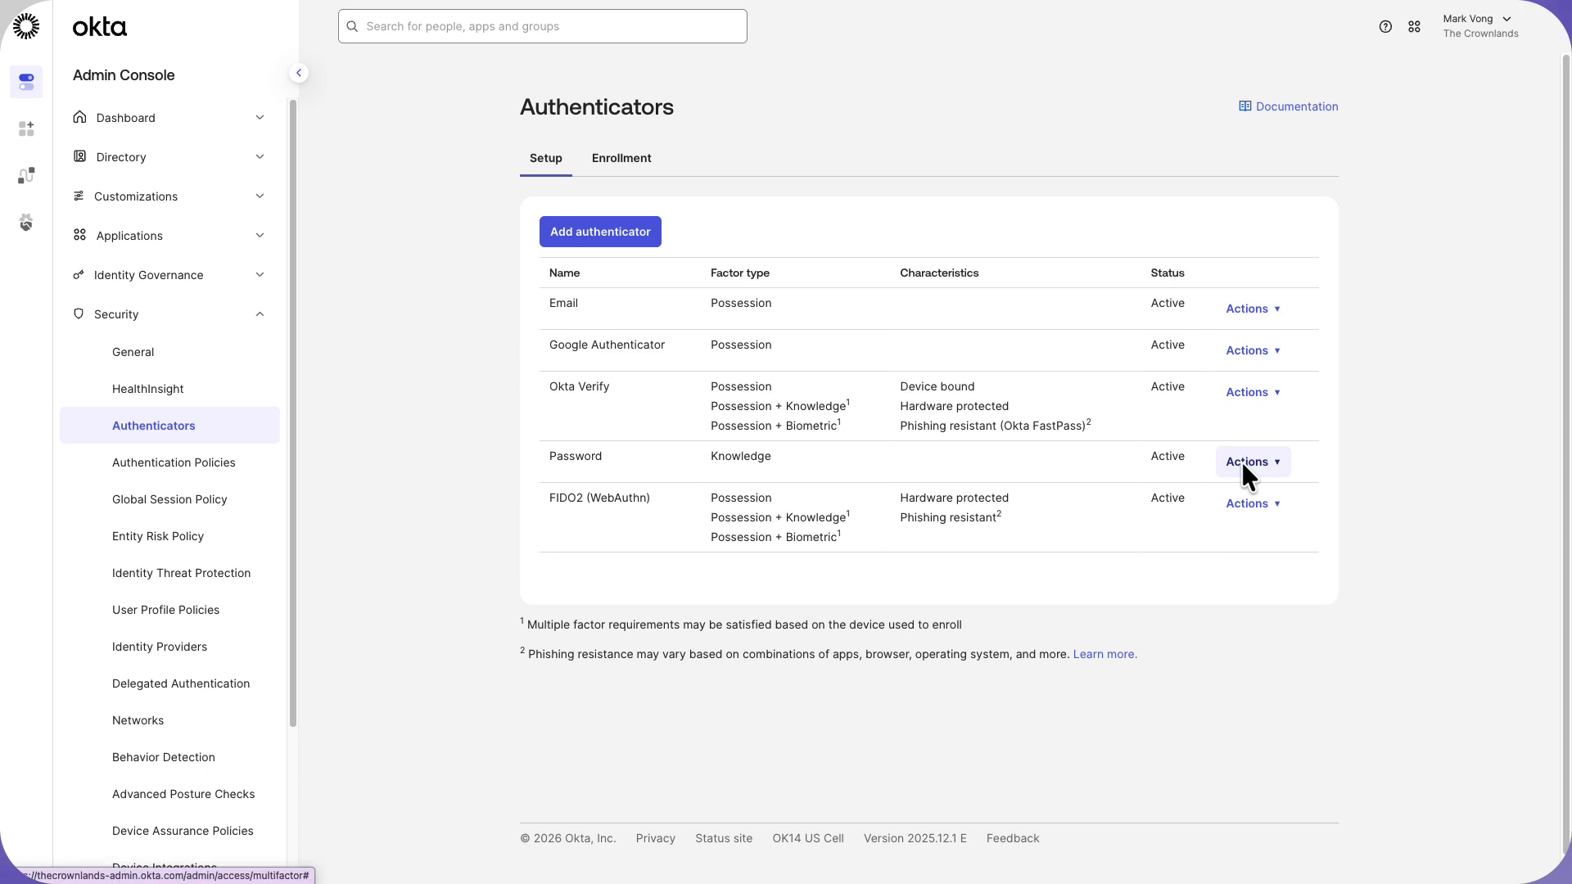
Inspect the Password authenticator's Default Rule settings and close it without changes.
left_click(1244, 464)
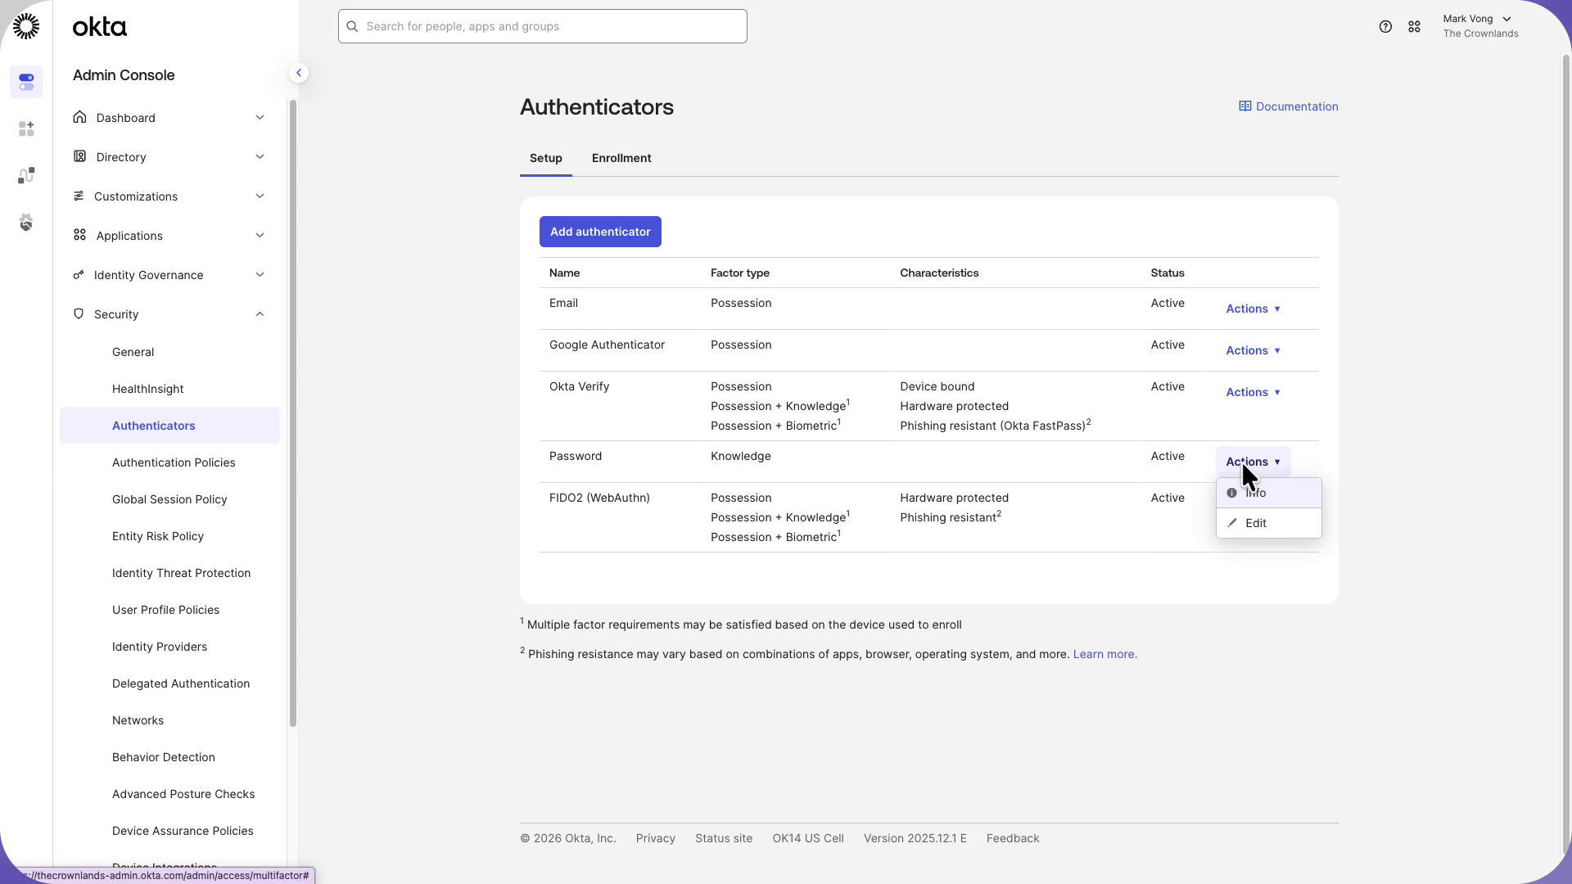
left_click(1243, 520)
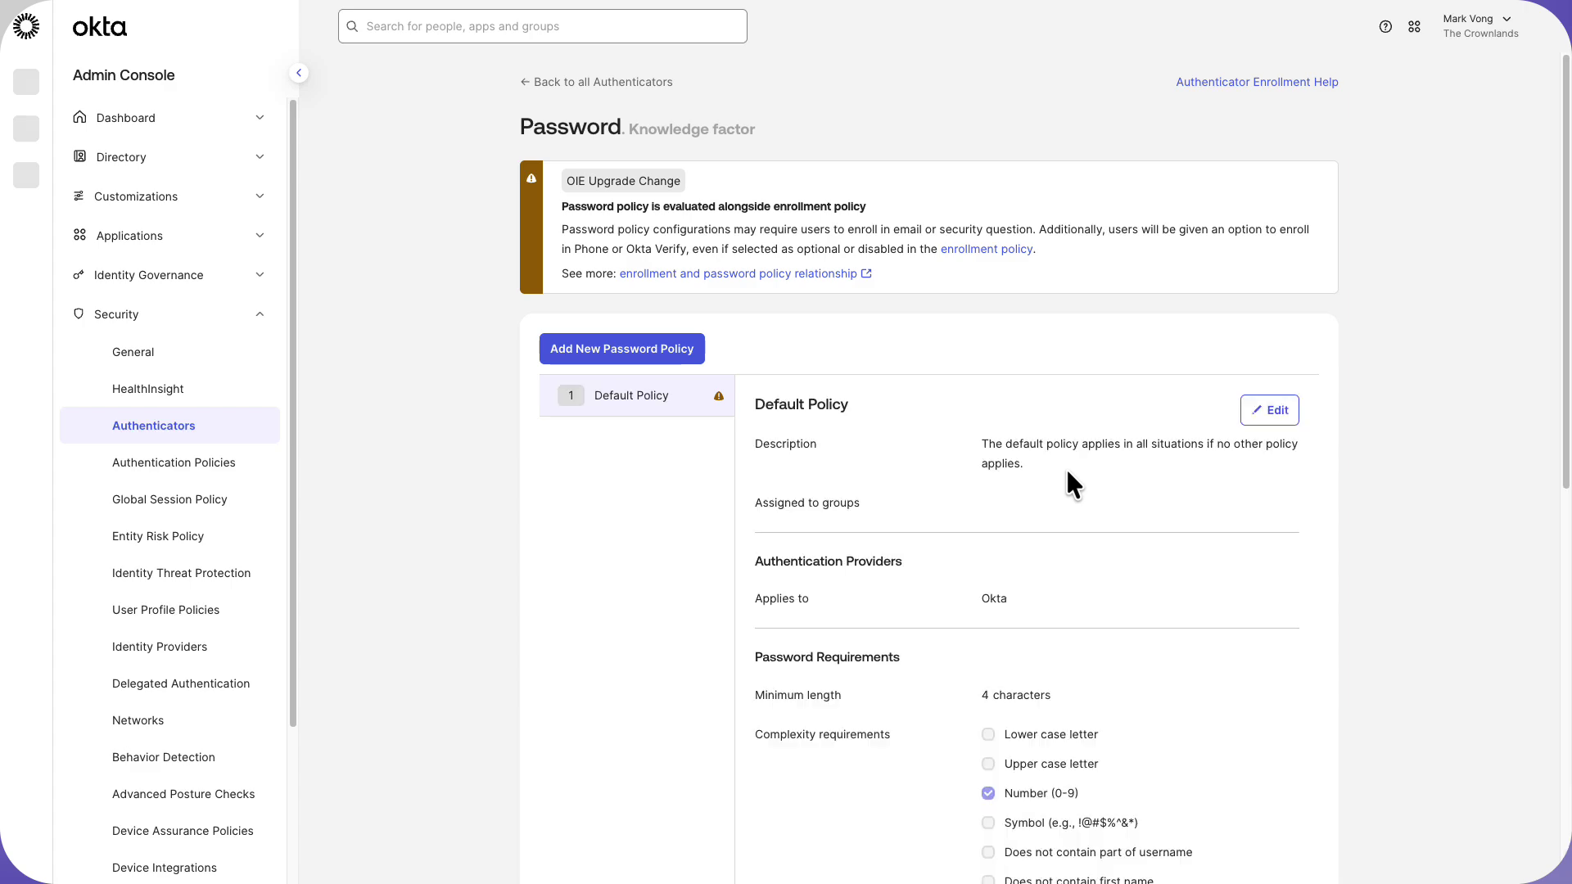
scroll(1064, 466, "down", 1)
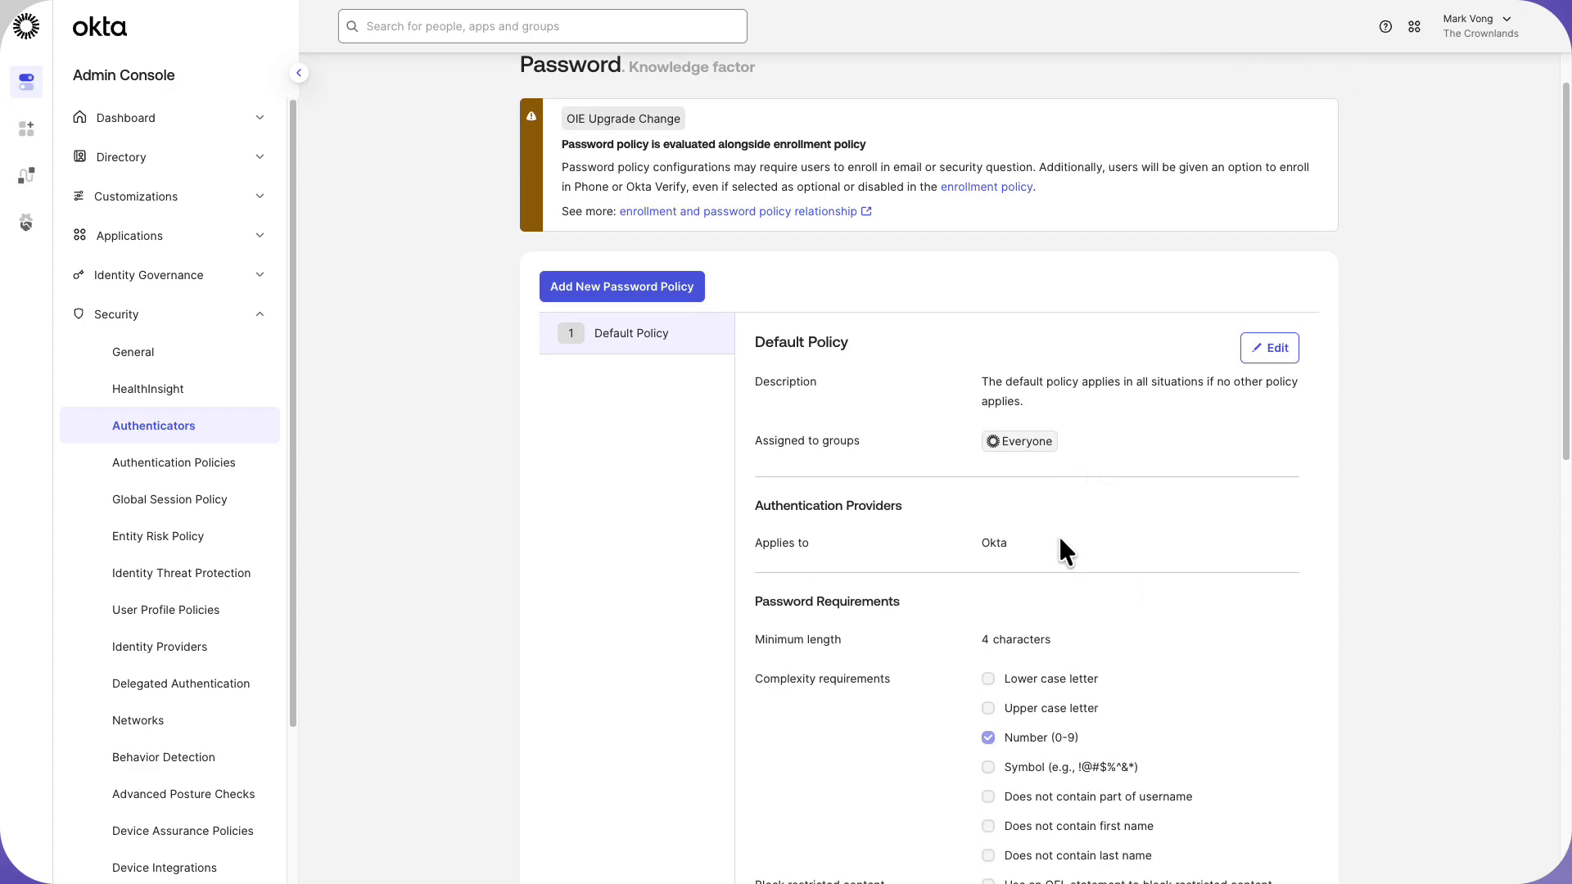
scroll(1058, 533, "down", 5)
scroll(1058, 537, "down", 6)
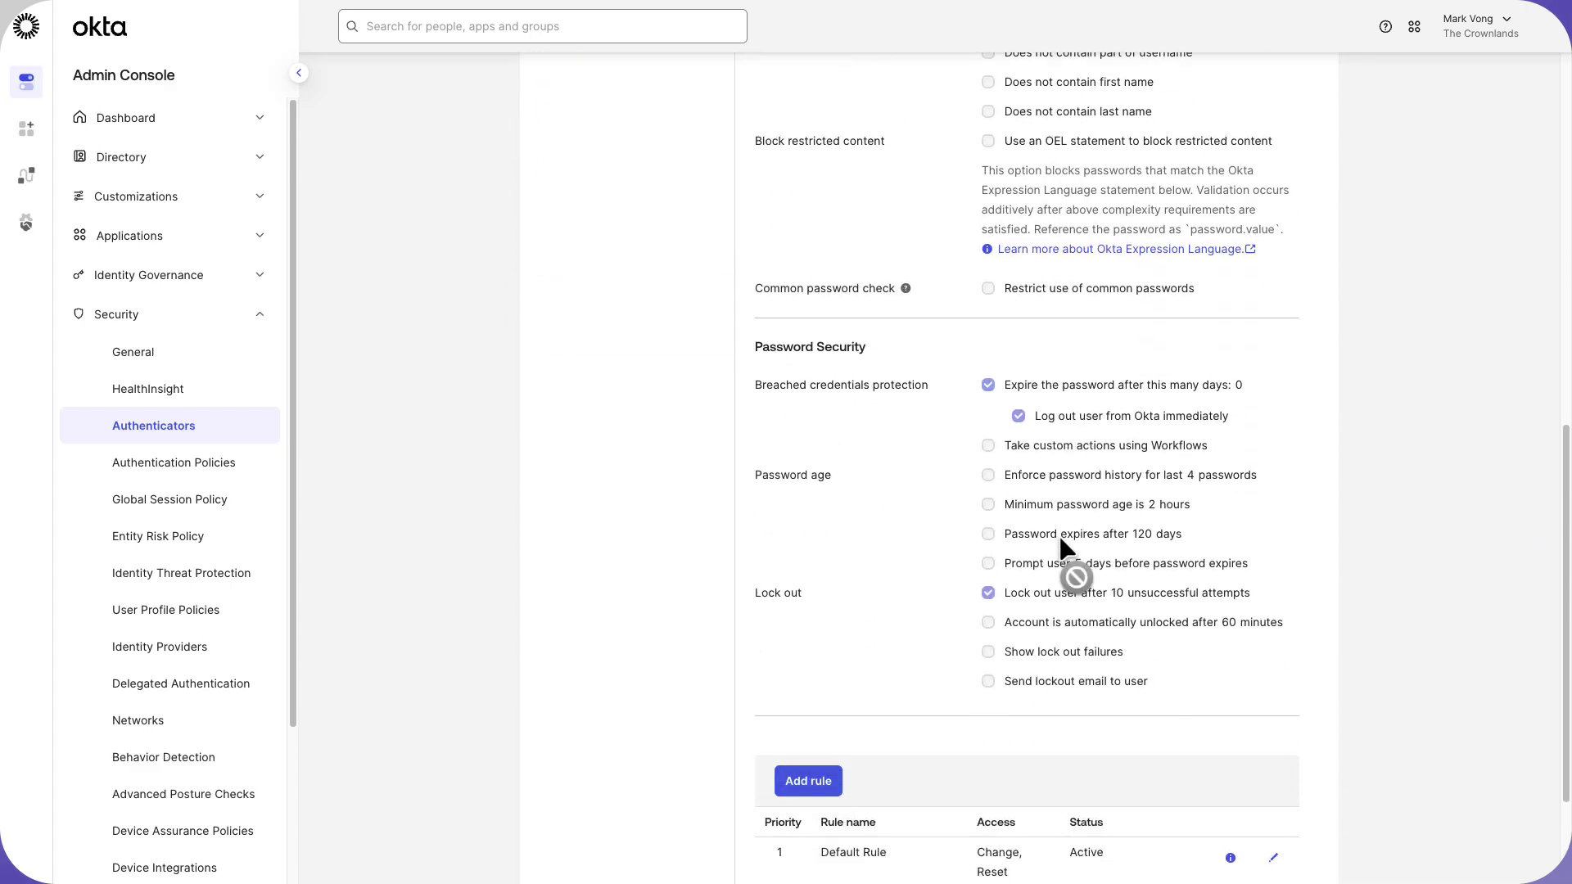
scroll(1059, 539, "down", 1)
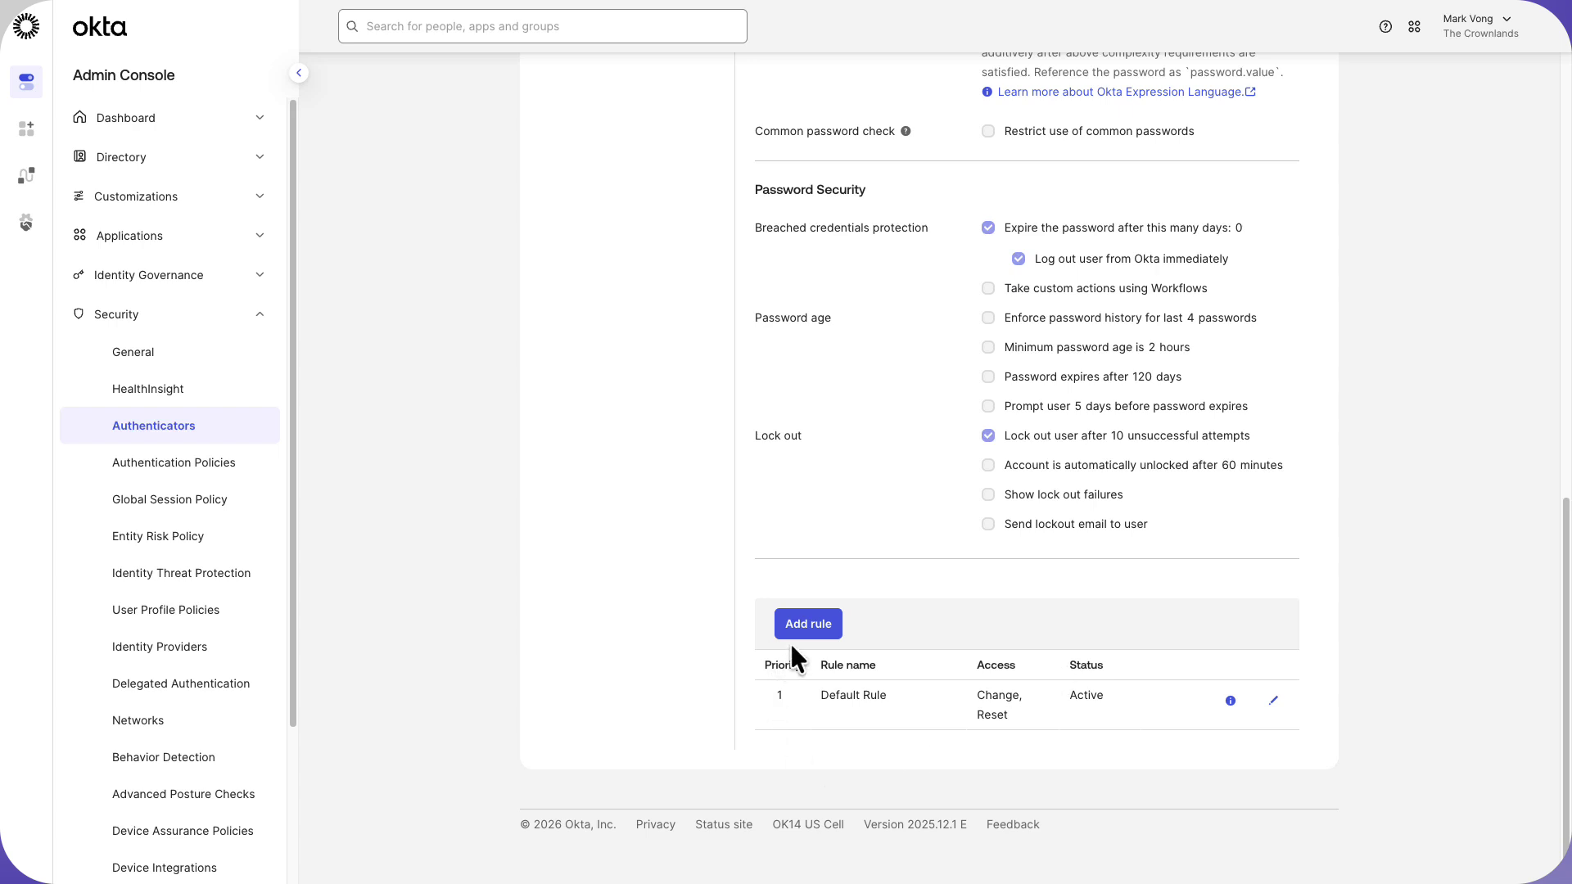
left_click(1270, 721)
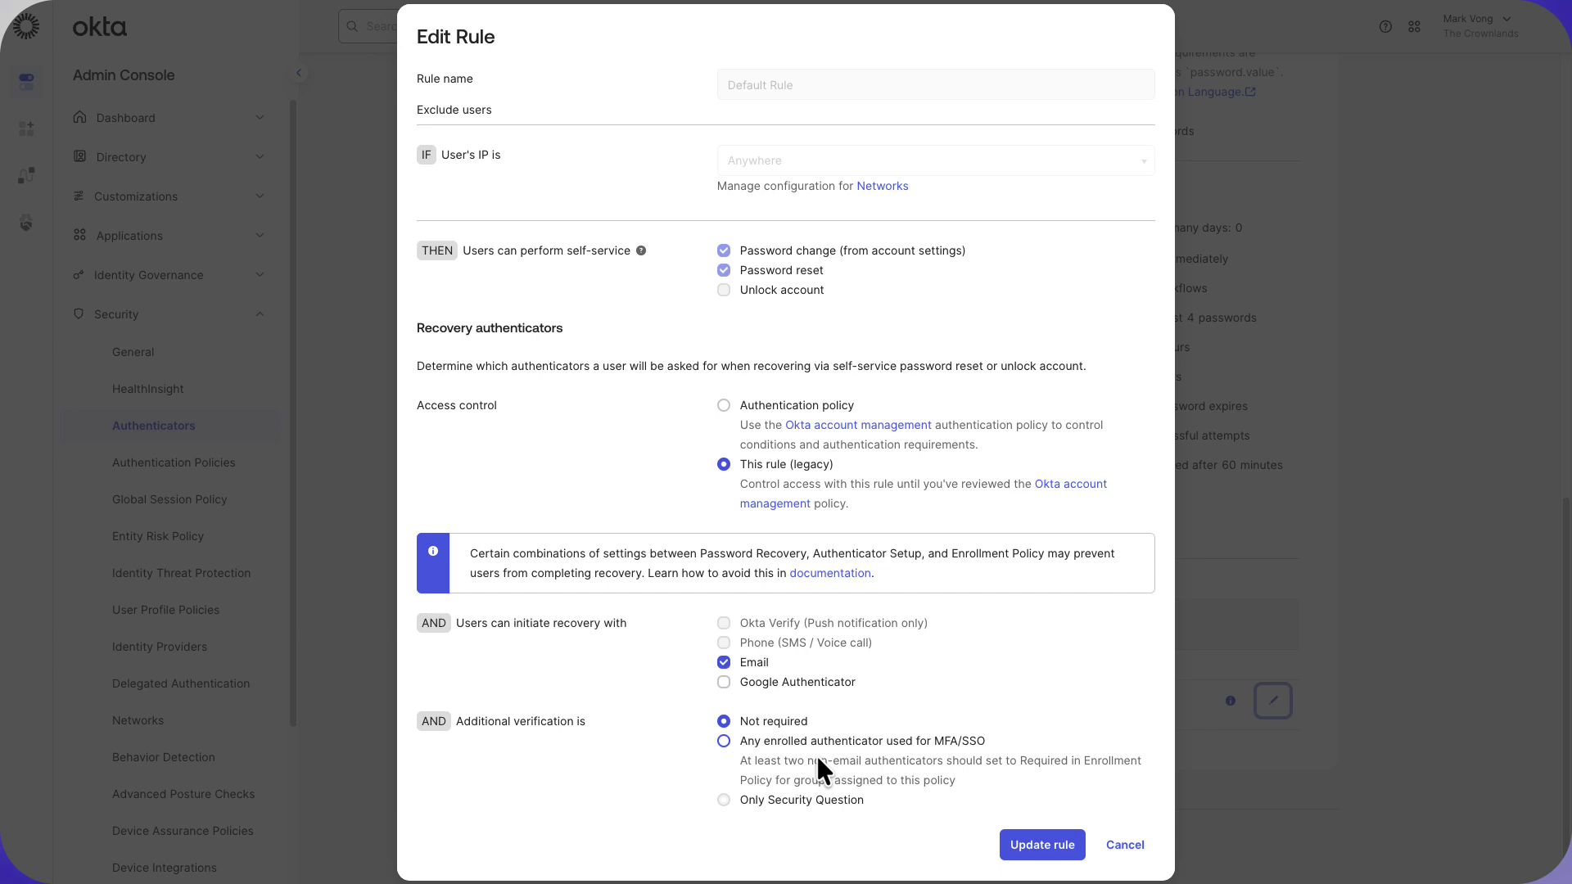
left_click(1126, 847)
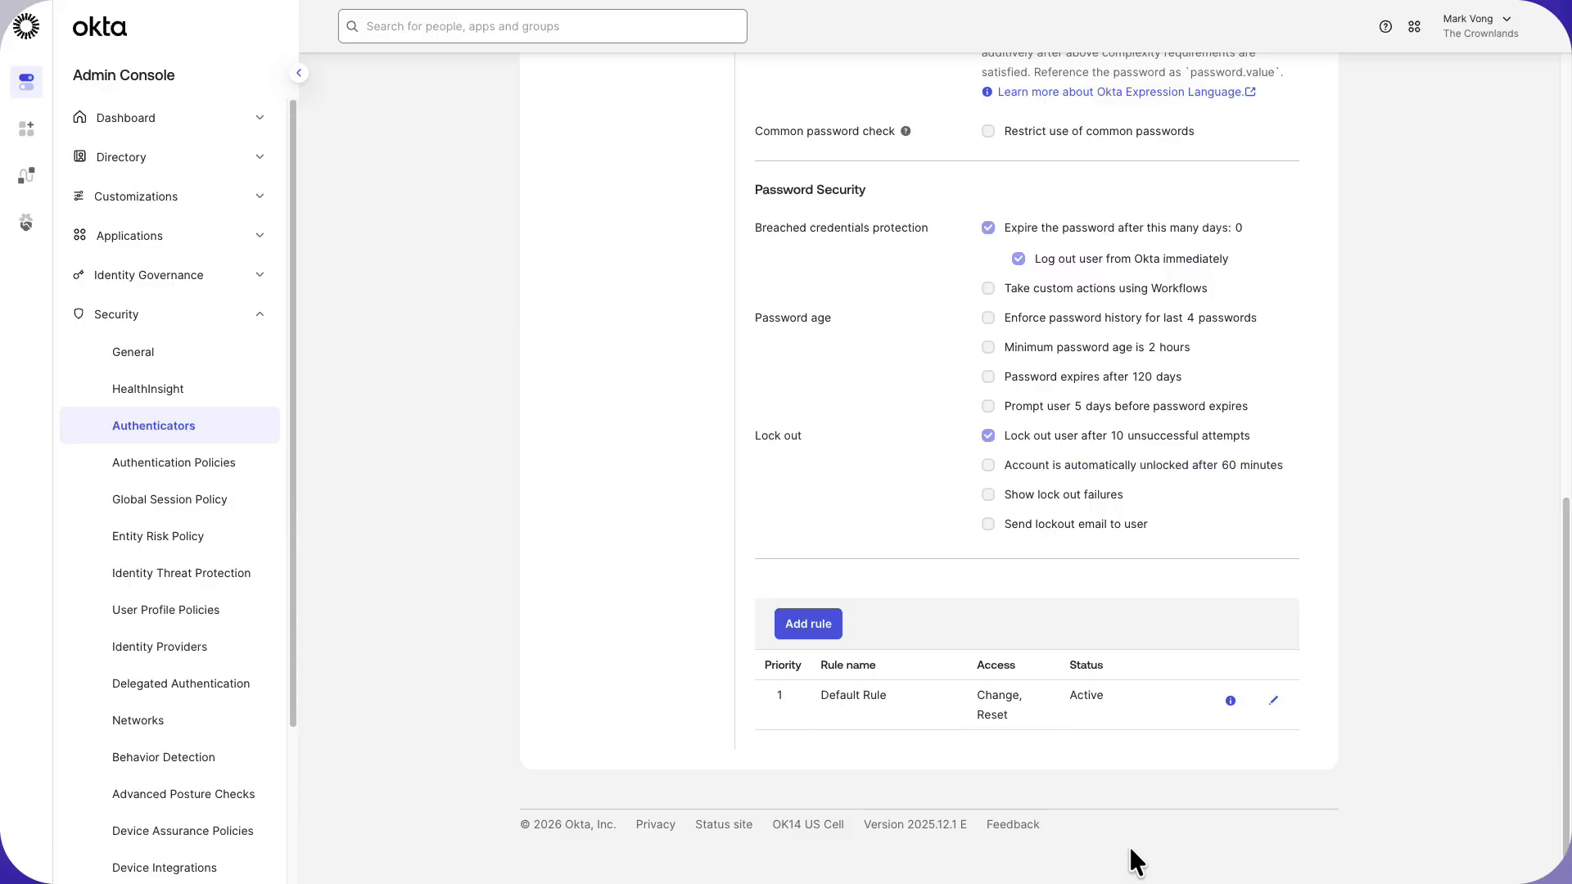
Create the password rule 'Updated Rule for Recovery' using the authentication policy for access control.
left_click(810, 631)
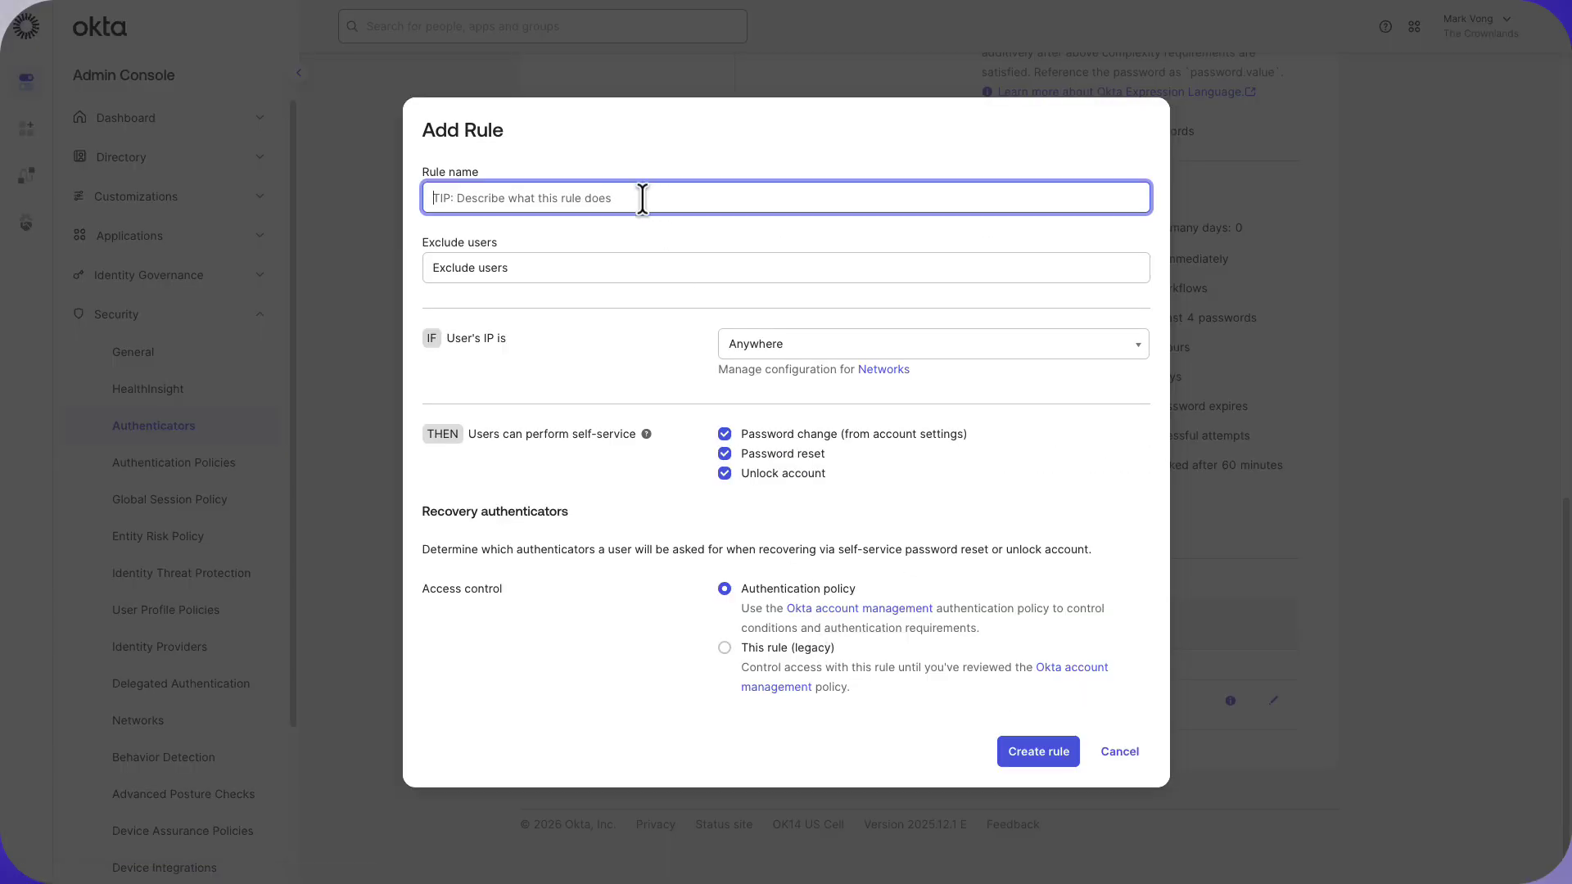
type("Updated Rul")
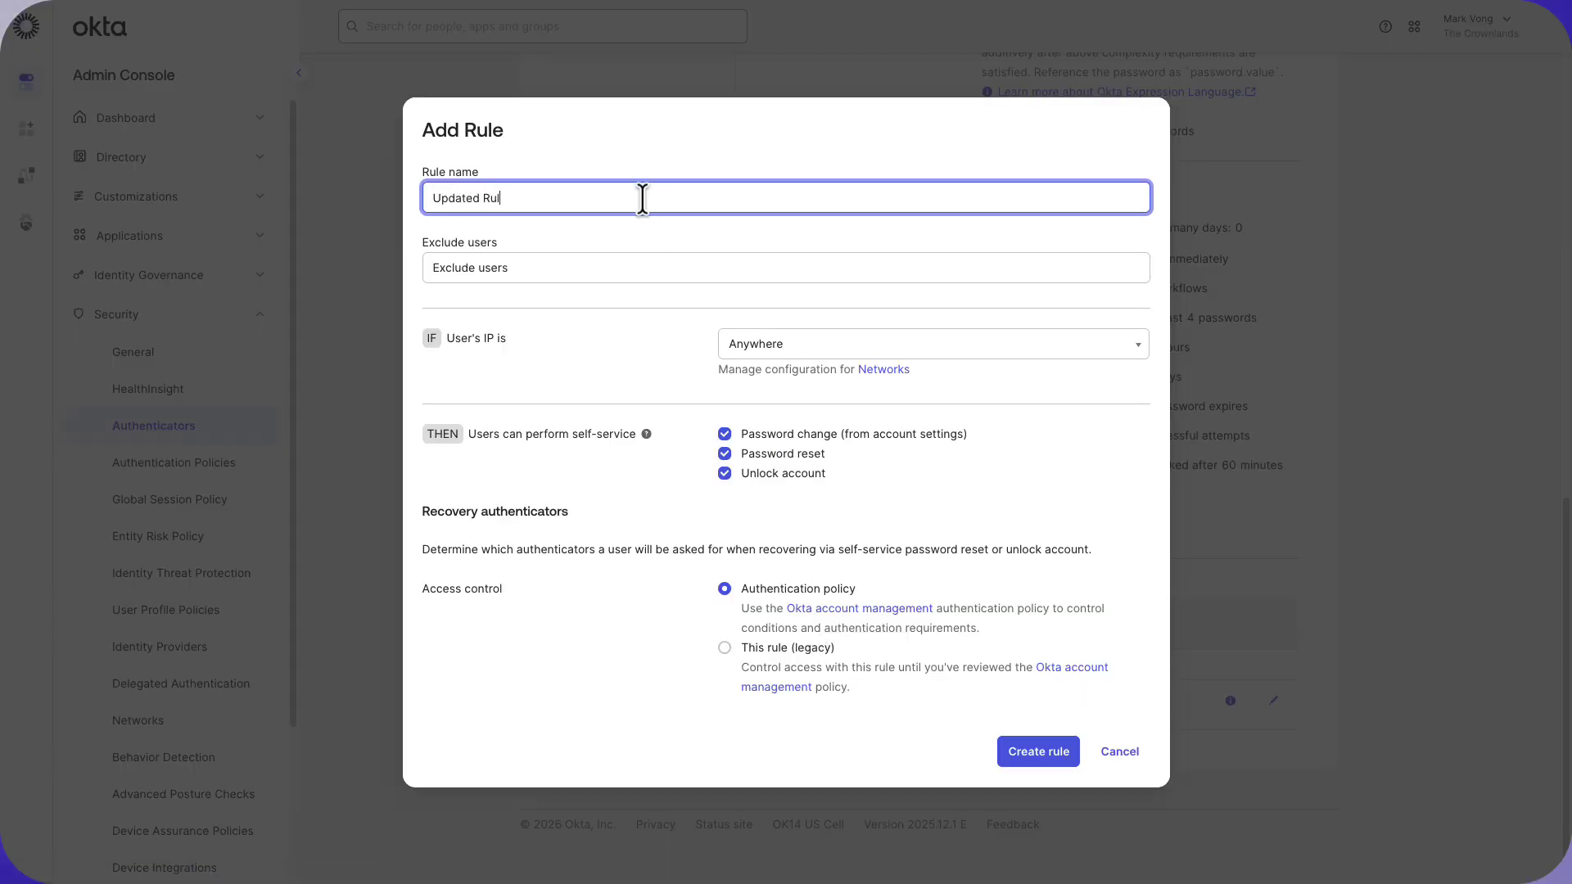
type("e for Recovery")
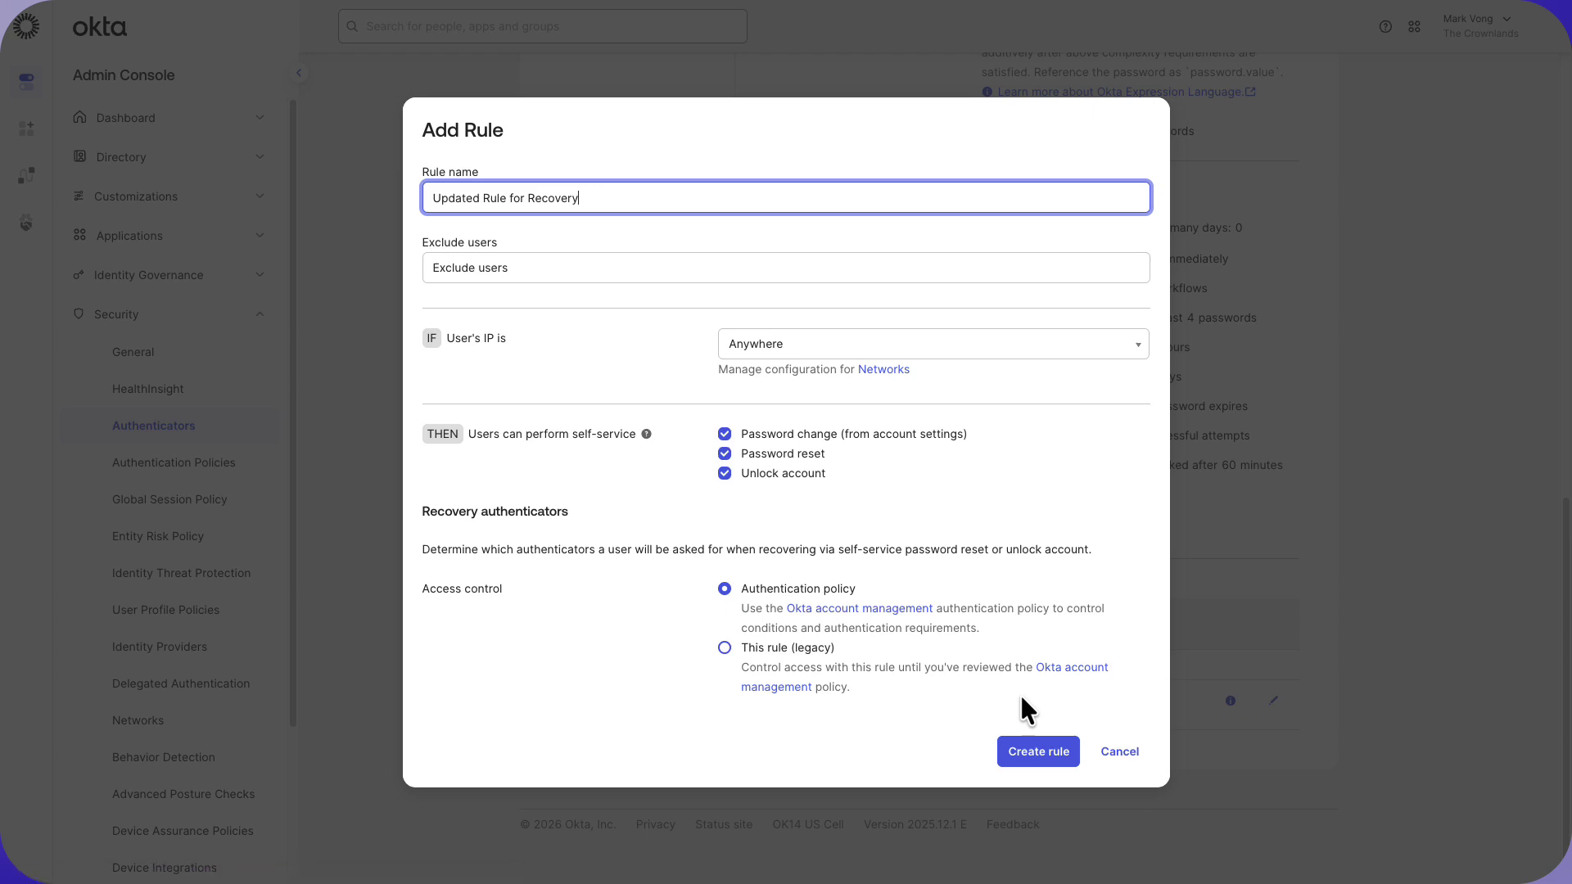
left_click(1046, 747)
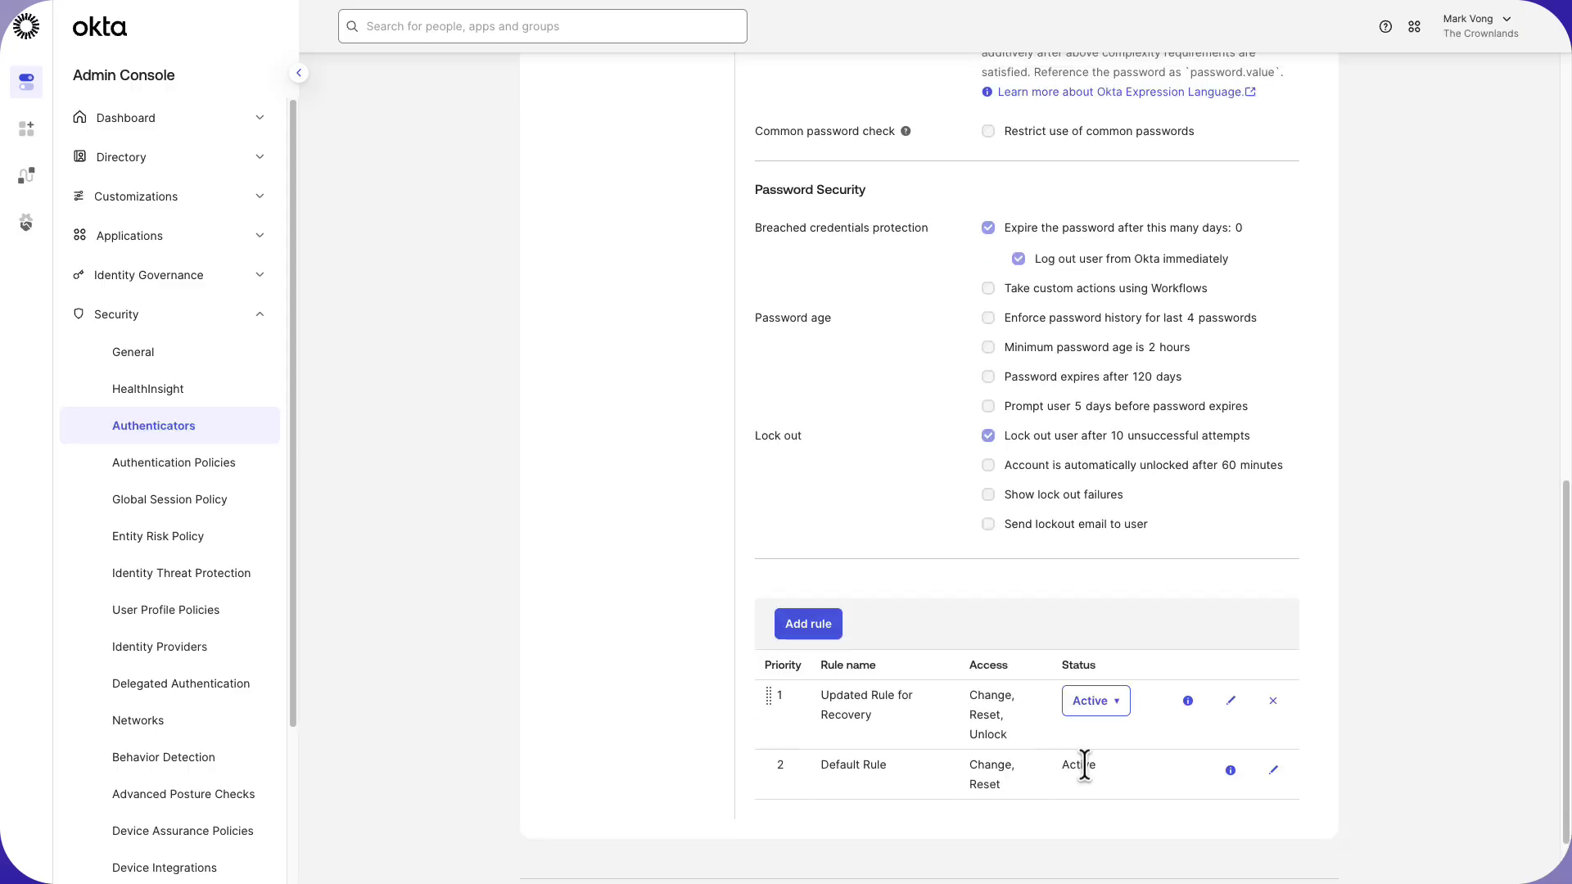
left_click(1080, 763)
left_click(1113, 760)
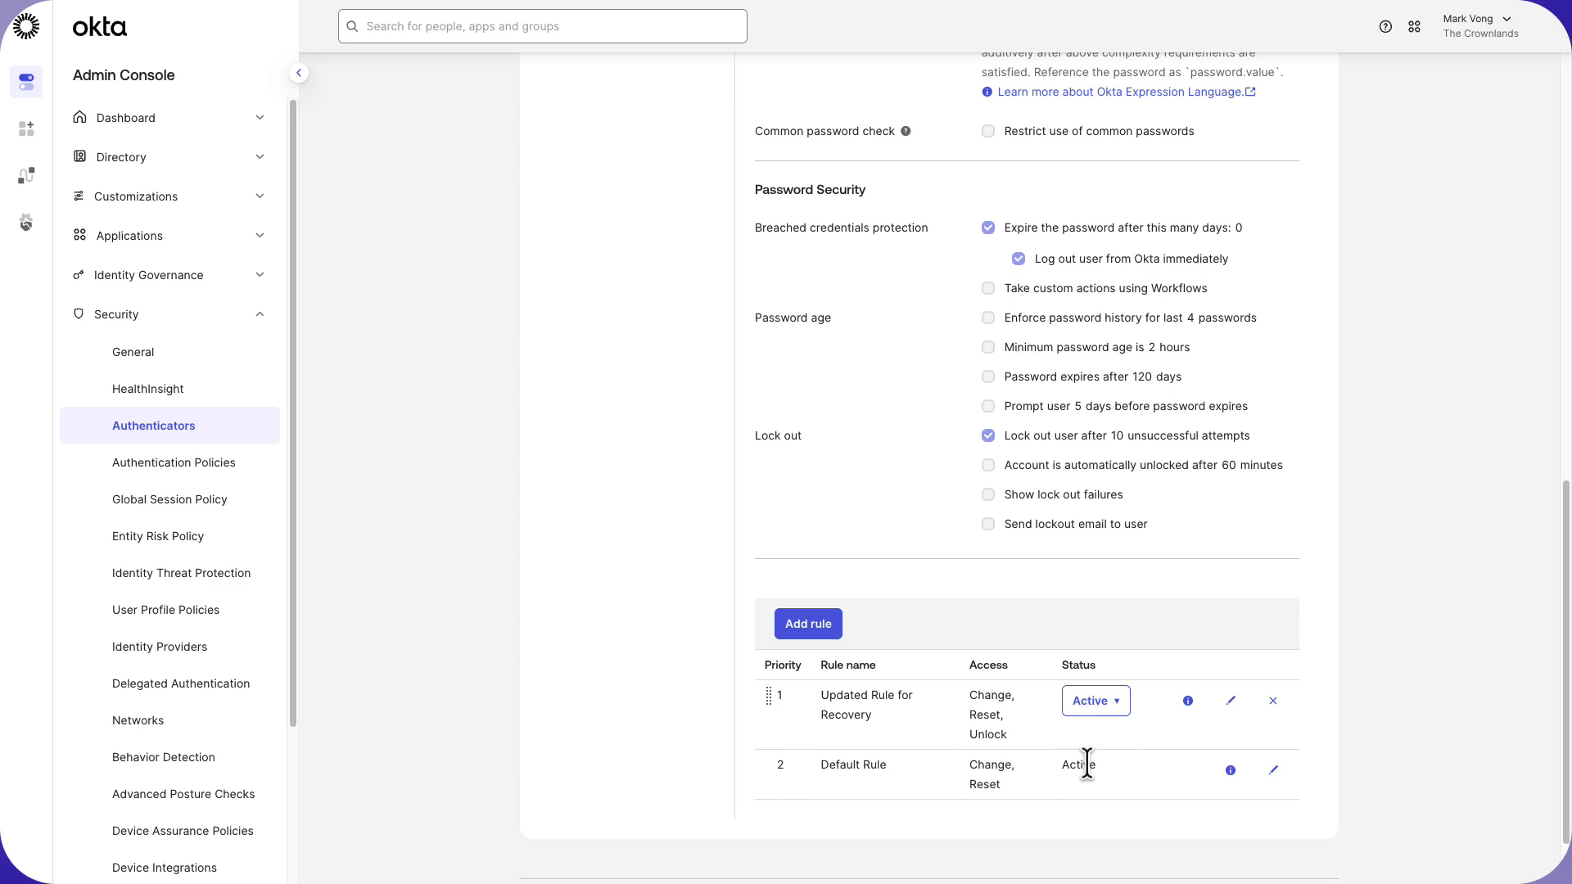
From the Updated Rule for Recovery, open the Okta account management policy and review its Catch-all Rule.
left_click(1231, 701)
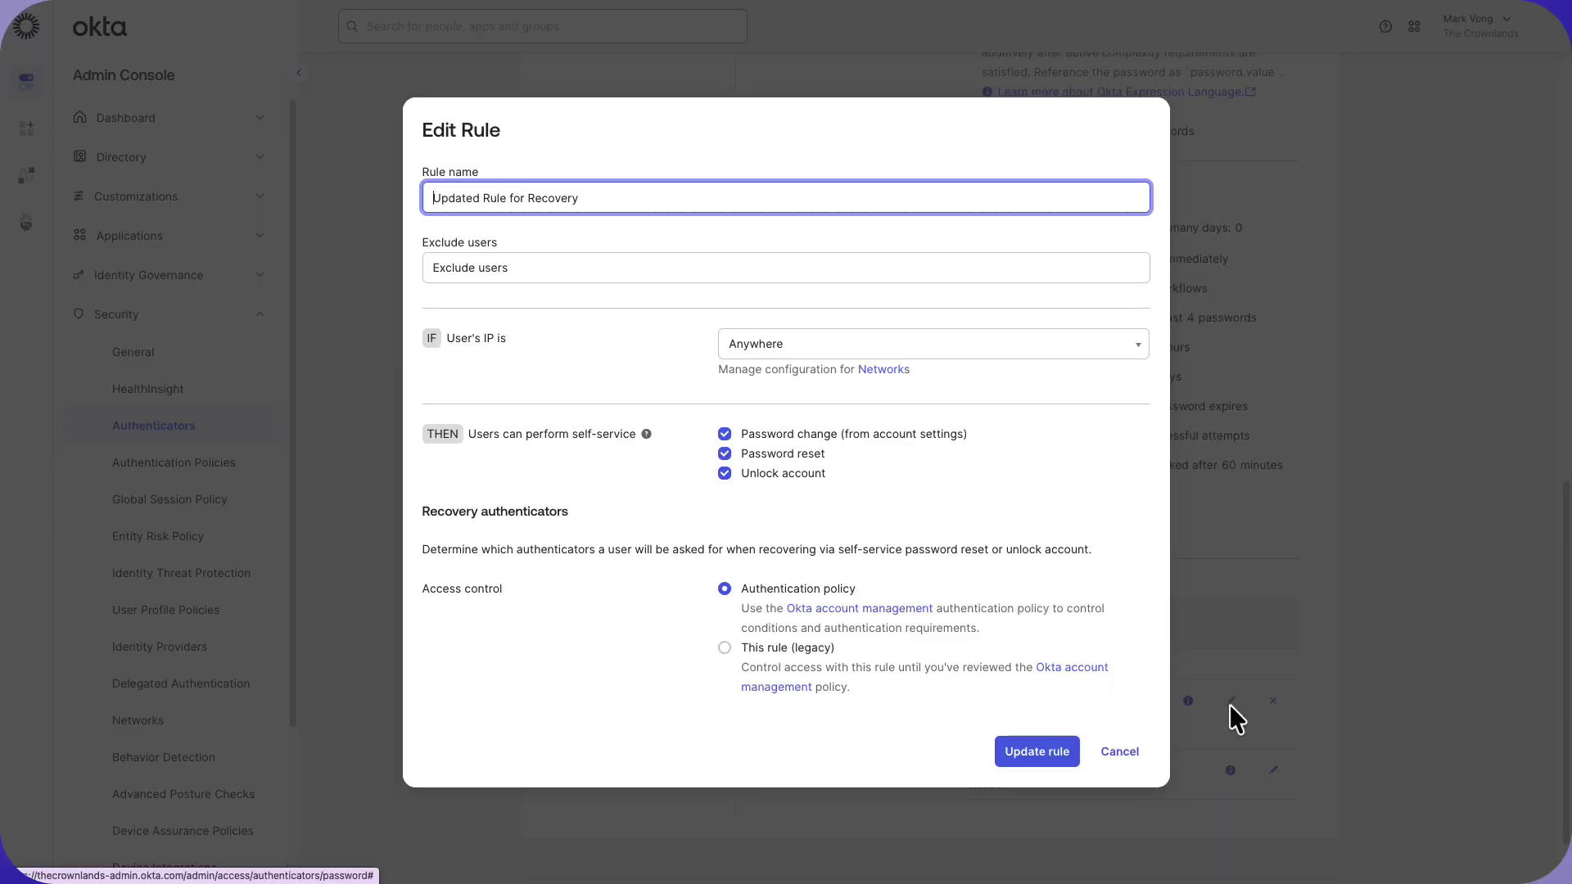
left_click(842, 609)
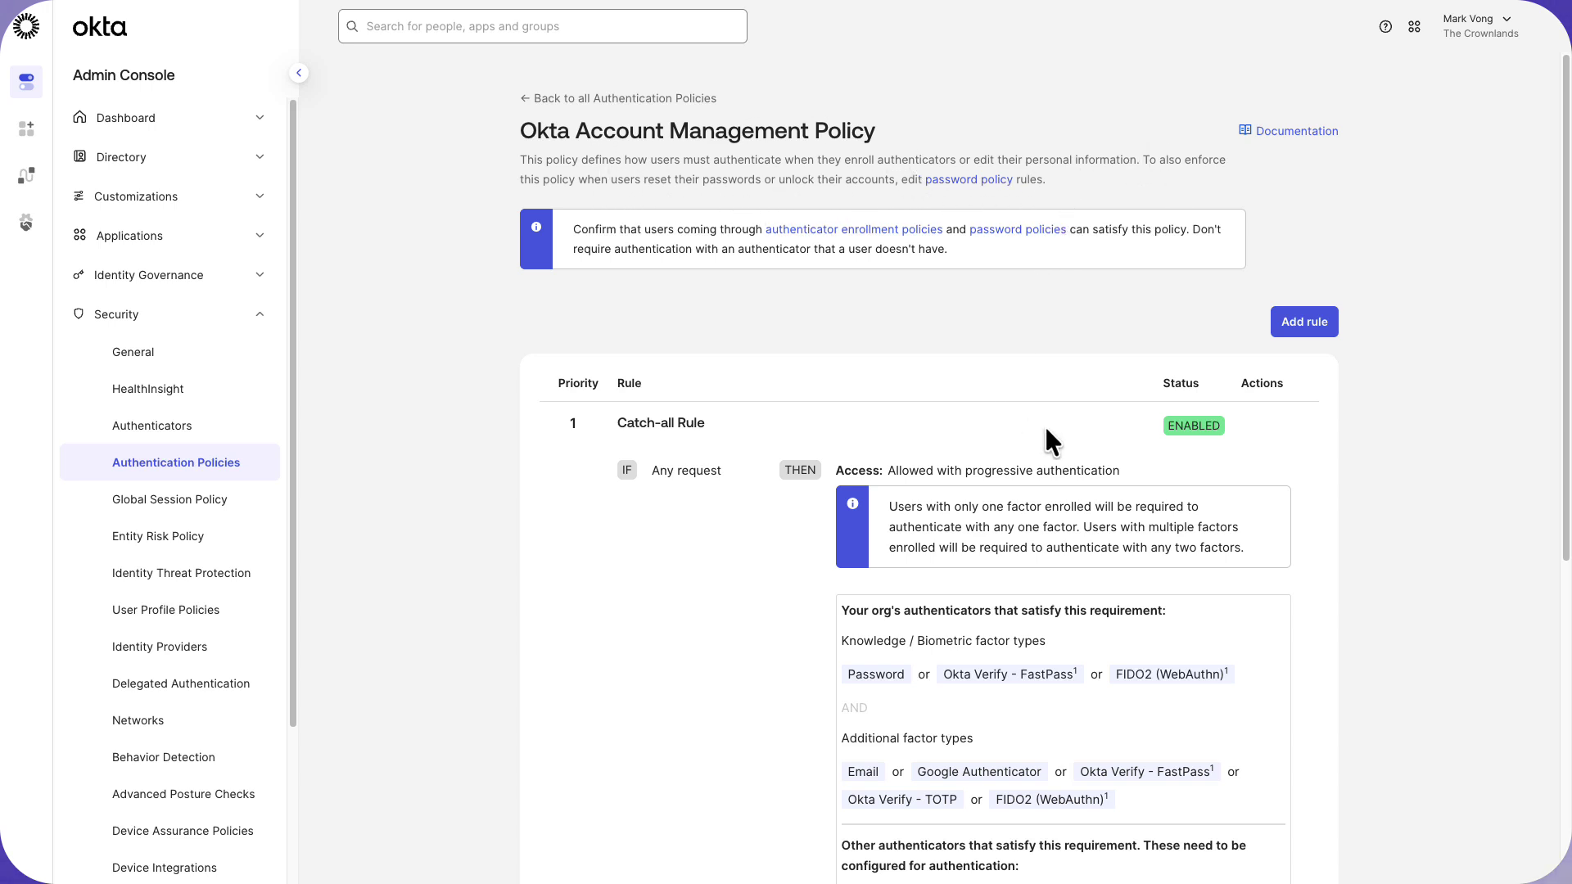
scroll(1313, 434, "down", 3)
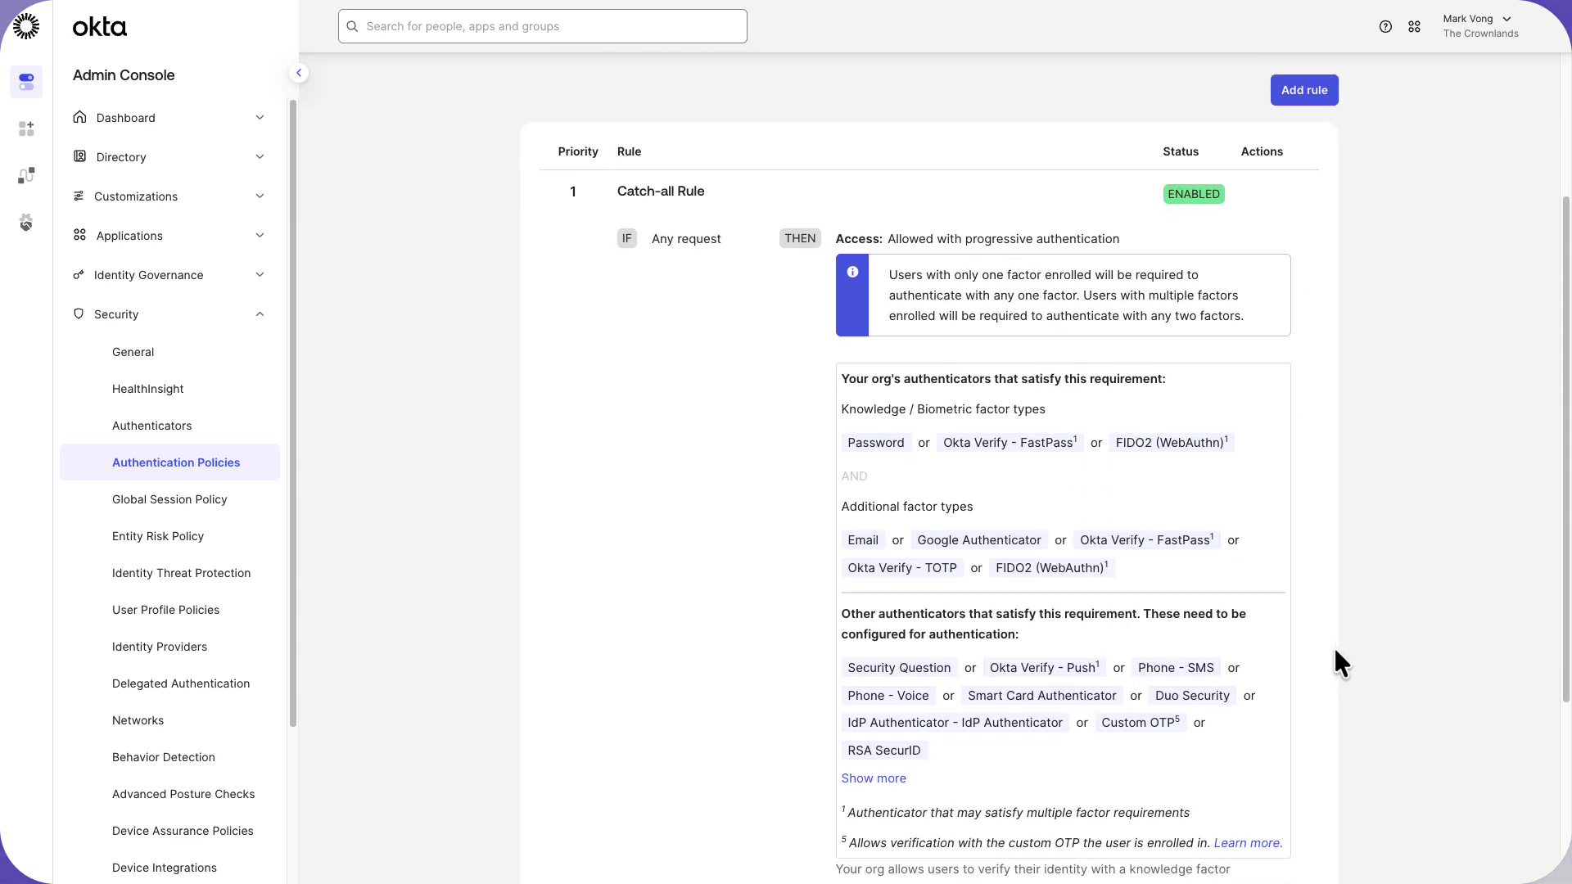
scroll(1334, 652, "down", 1)
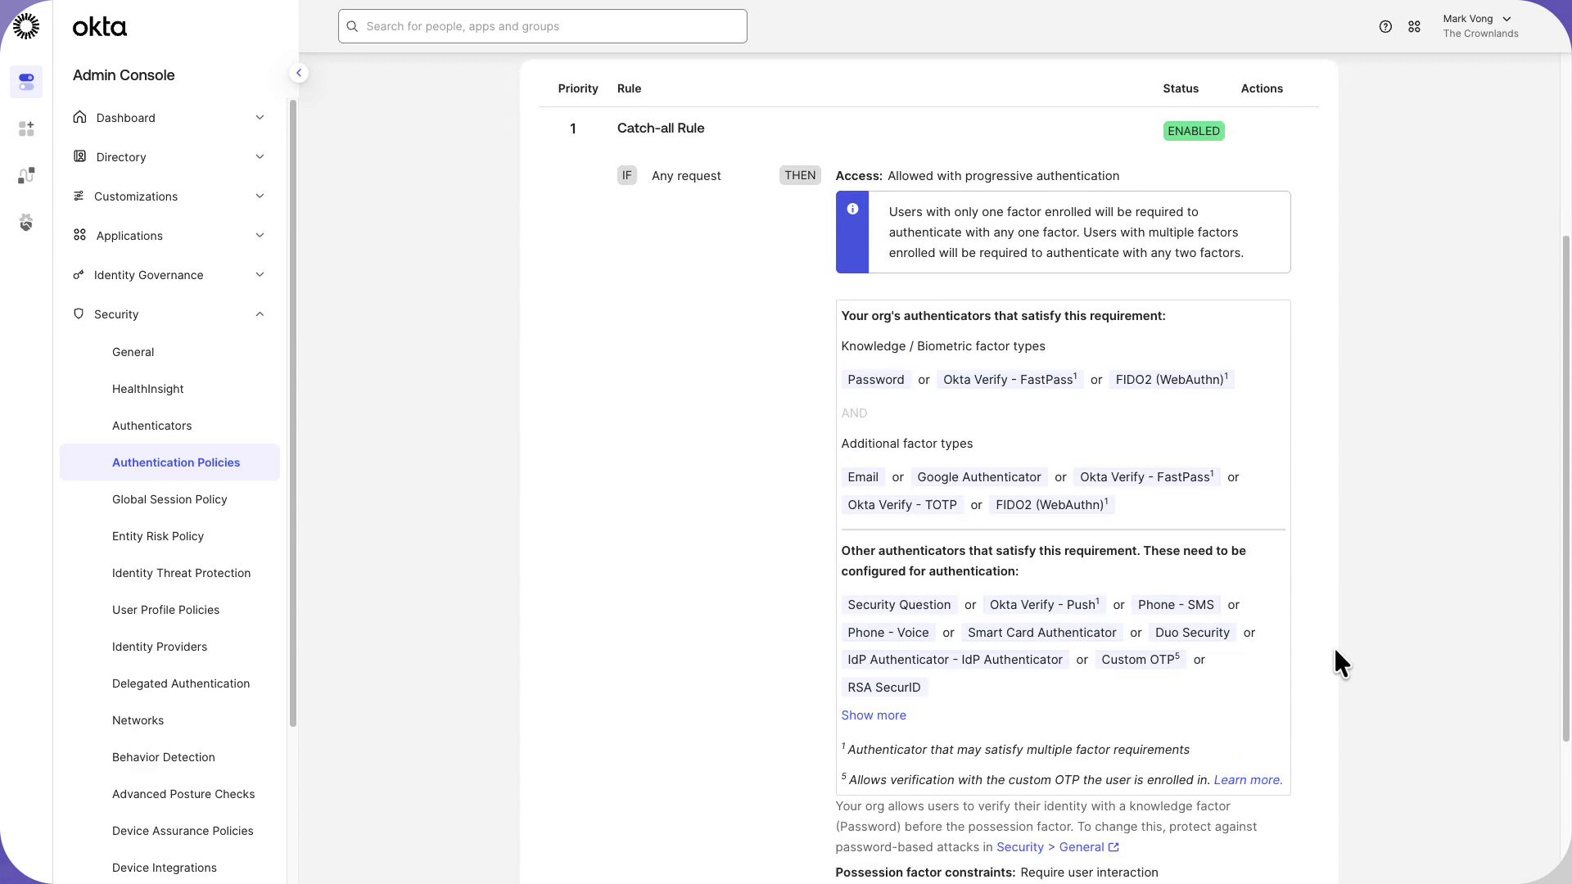
scroll(1334, 650, "down", 3)
scroll(1335, 652, "up", 8)
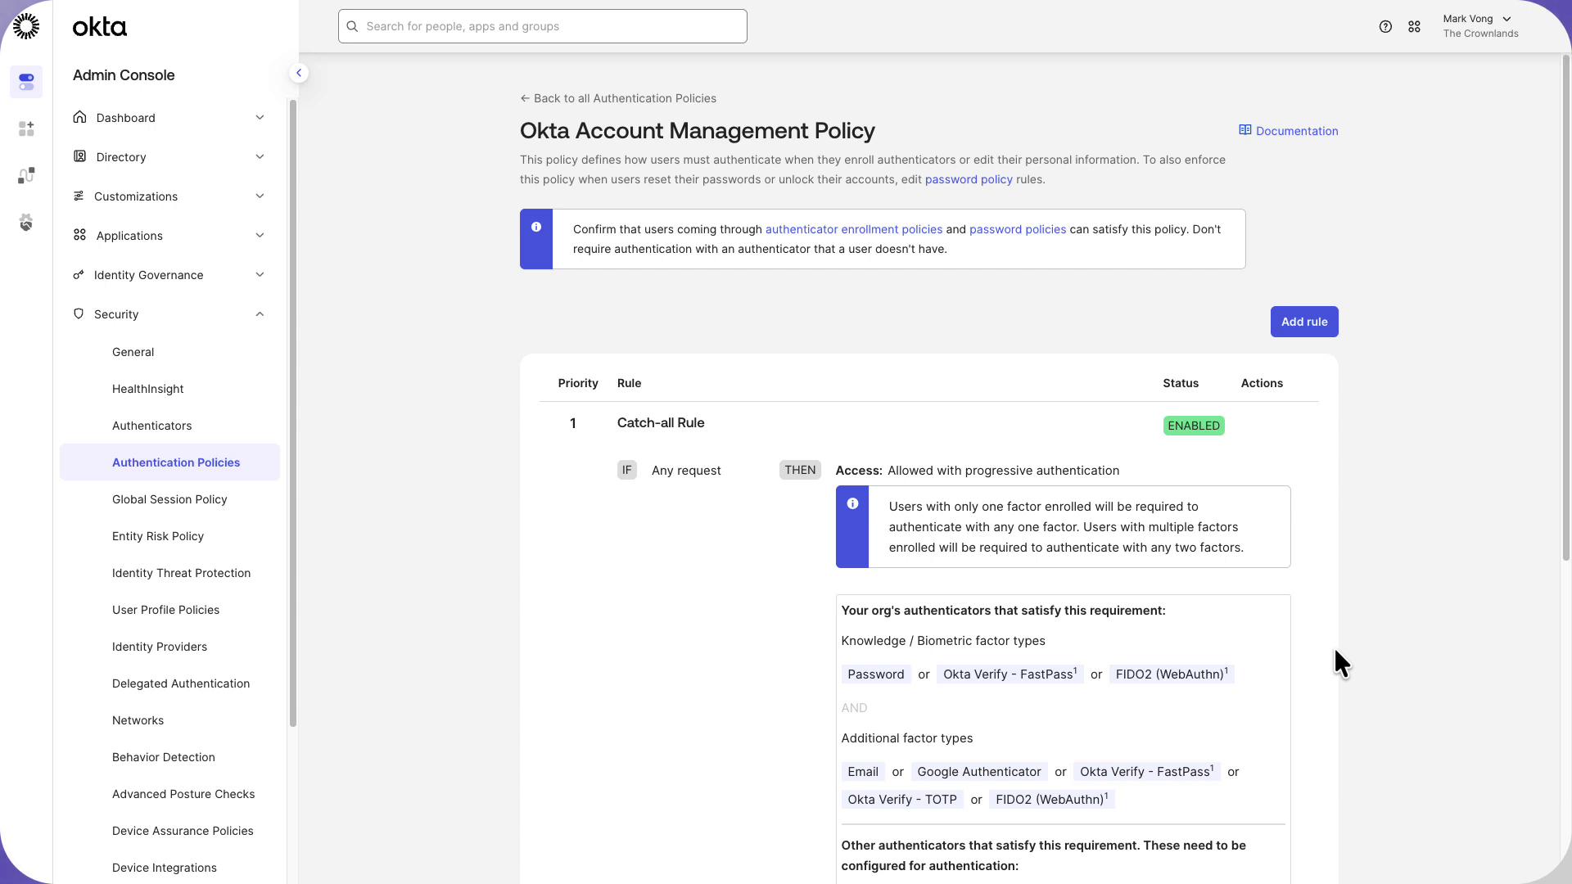
Save a 'Single Progressive Factor' rule requiring any one factor type in the account management policy.
left_click(1293, 319)
type("Single P")
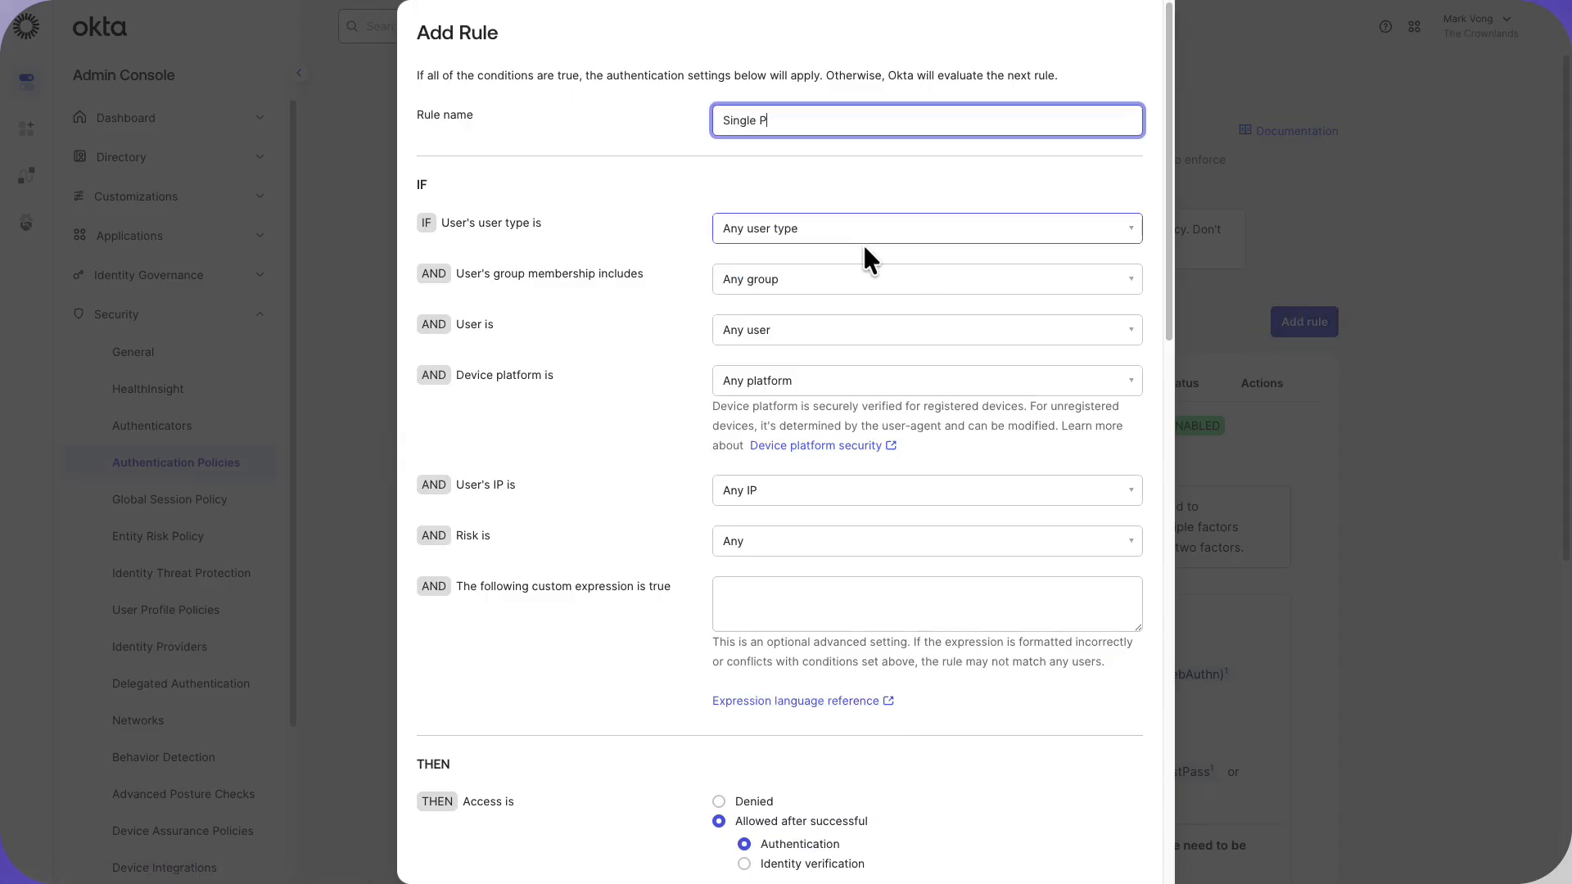
type("rogressive Factor")
scroll(950, 495, "down", 4)
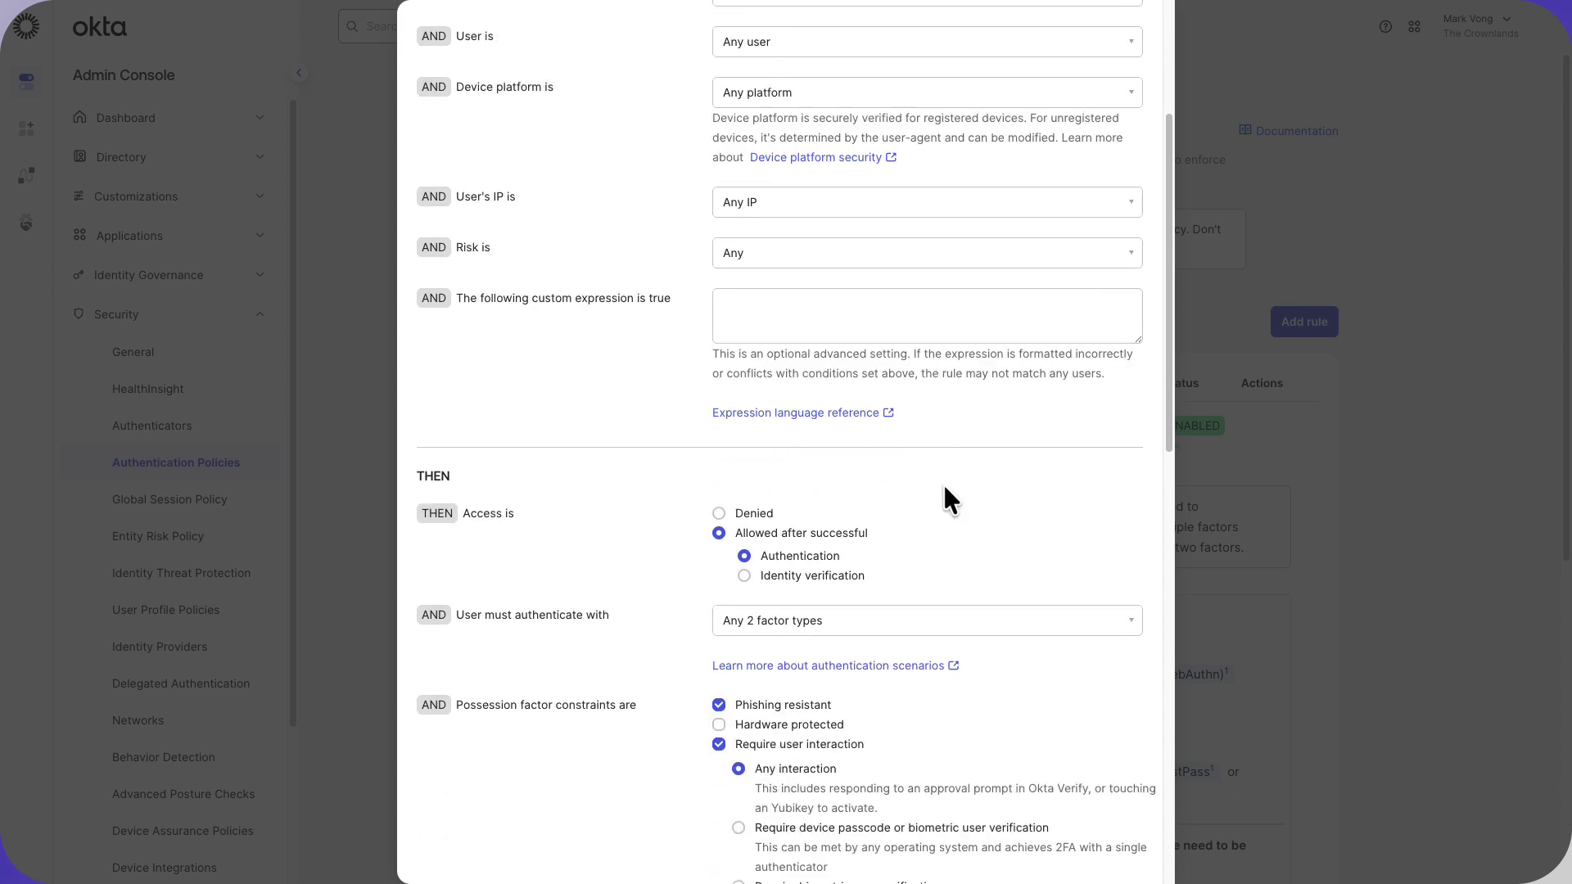
scroll(941, 492, "down", 2)
left_click(942, 495)
left_click(944, 565)
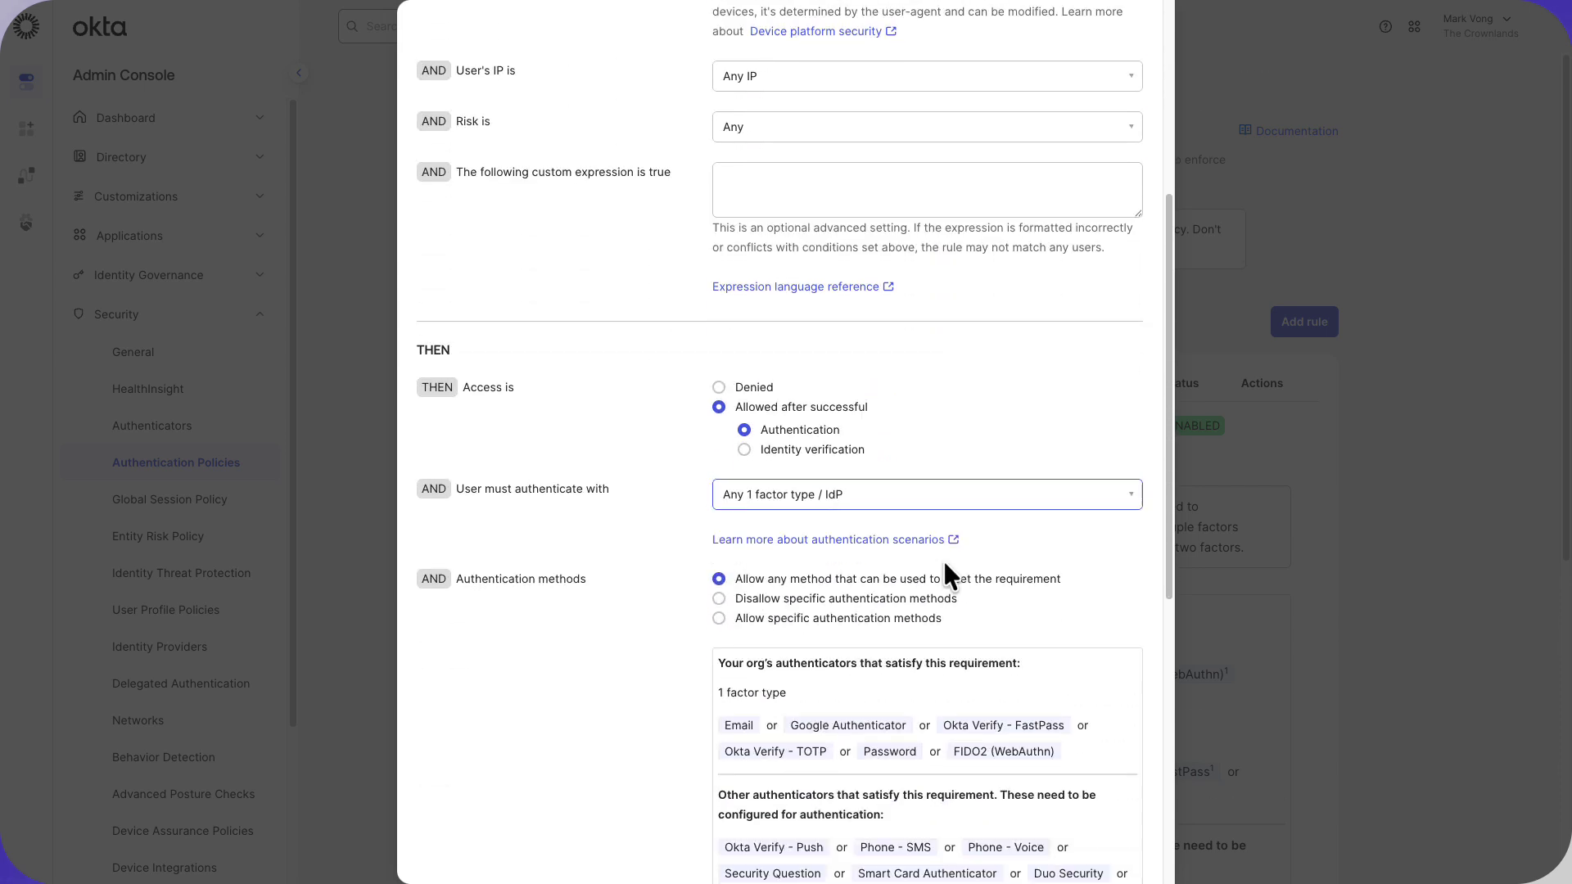
scroll(1016, 591, "down", 2)
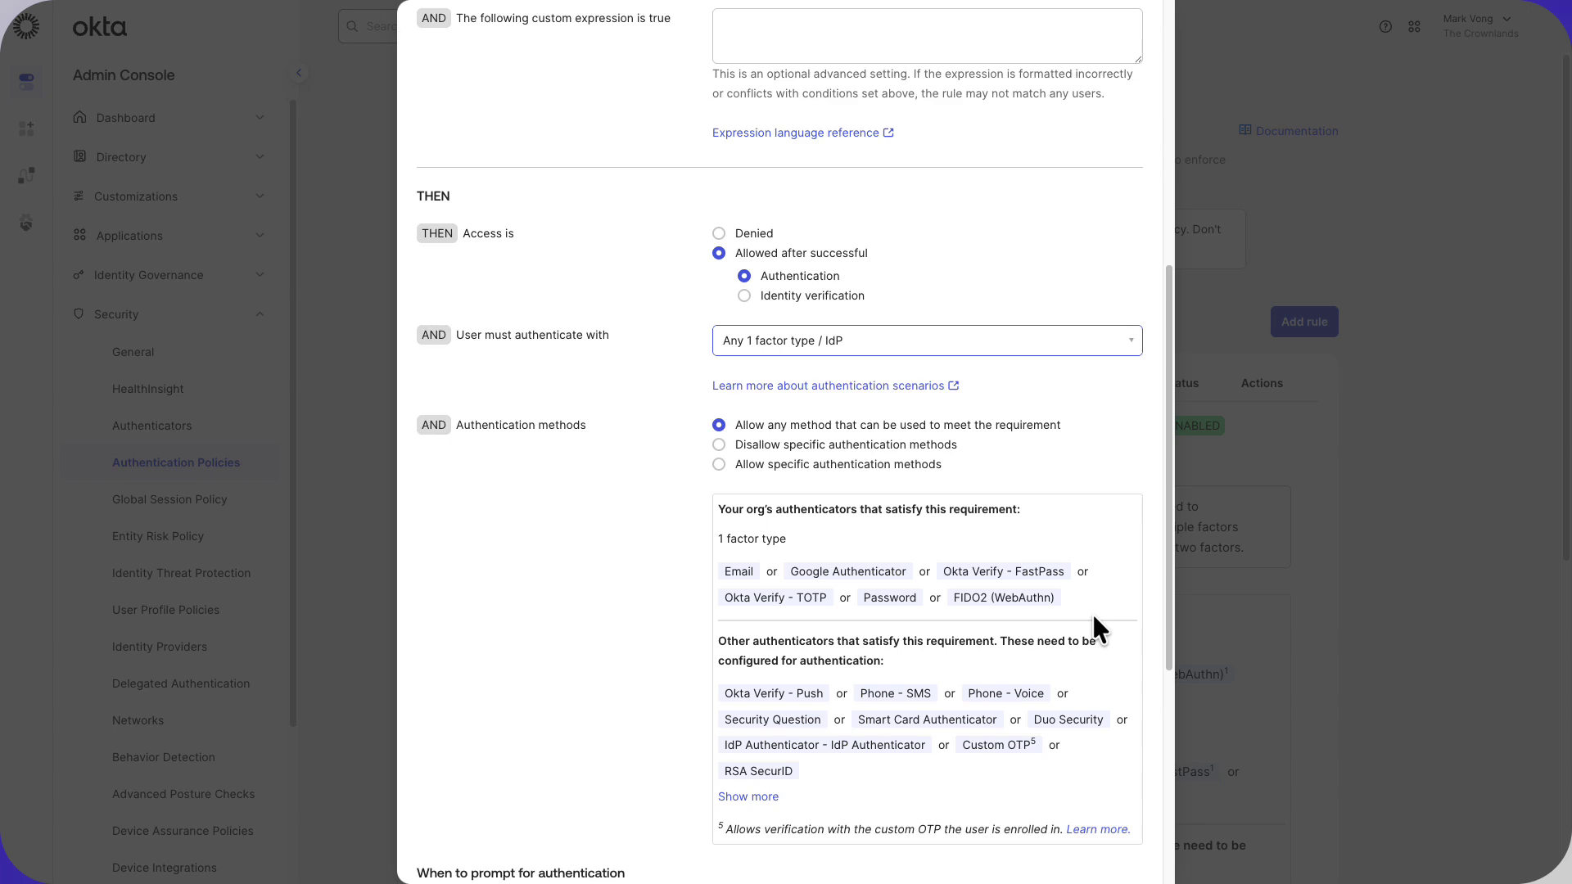
scroll(1094, 624, "down", 4)
scroll(1093, 624, "down", 2)
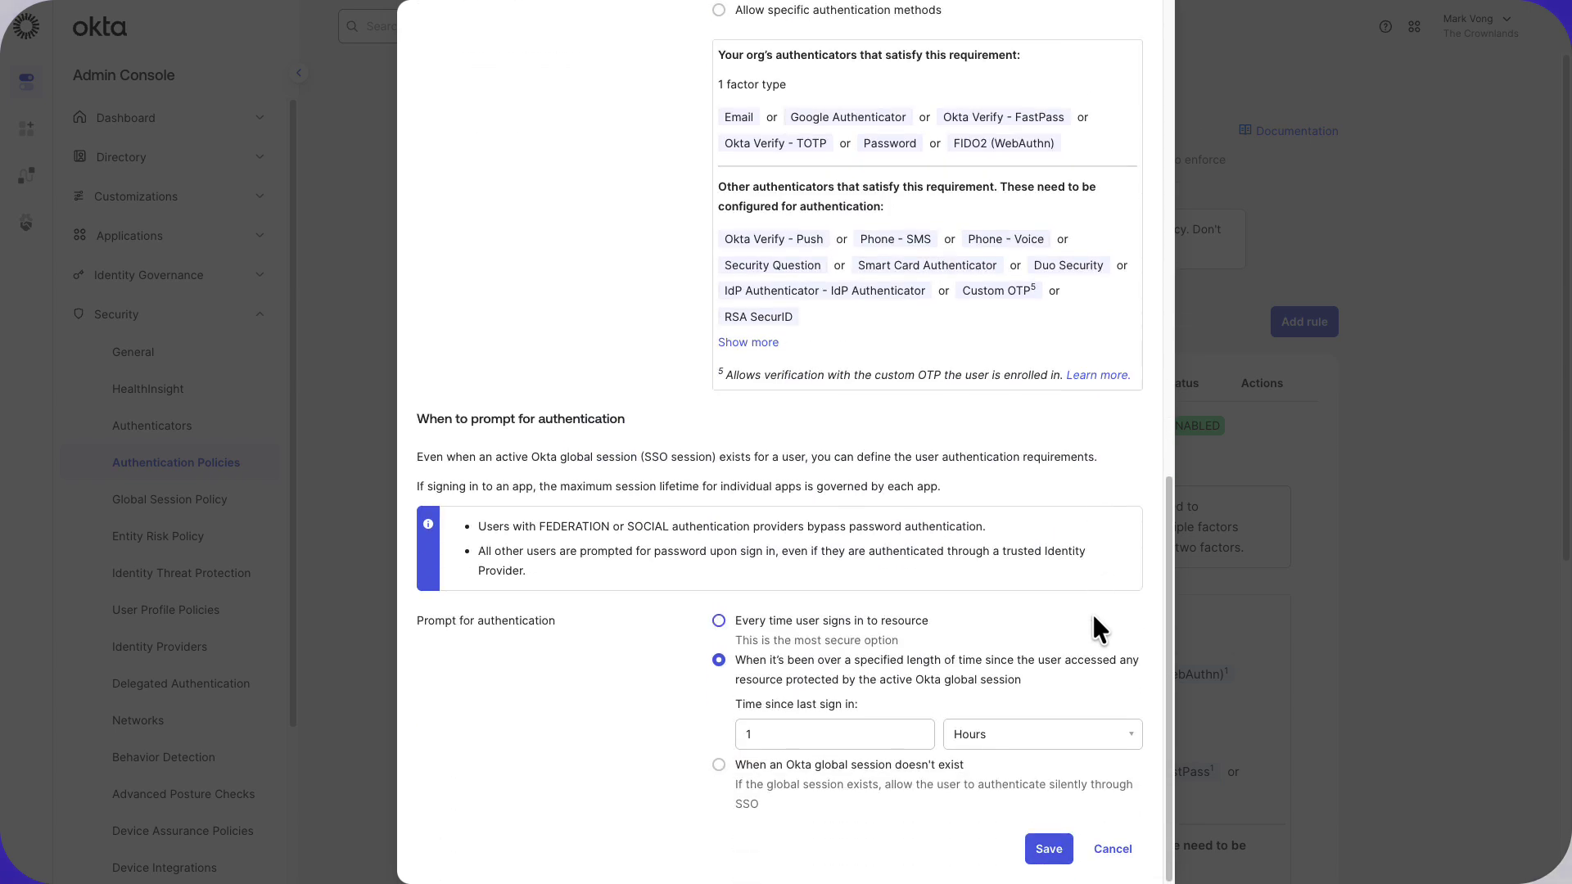
scroll(1092, 628, "up", 5)
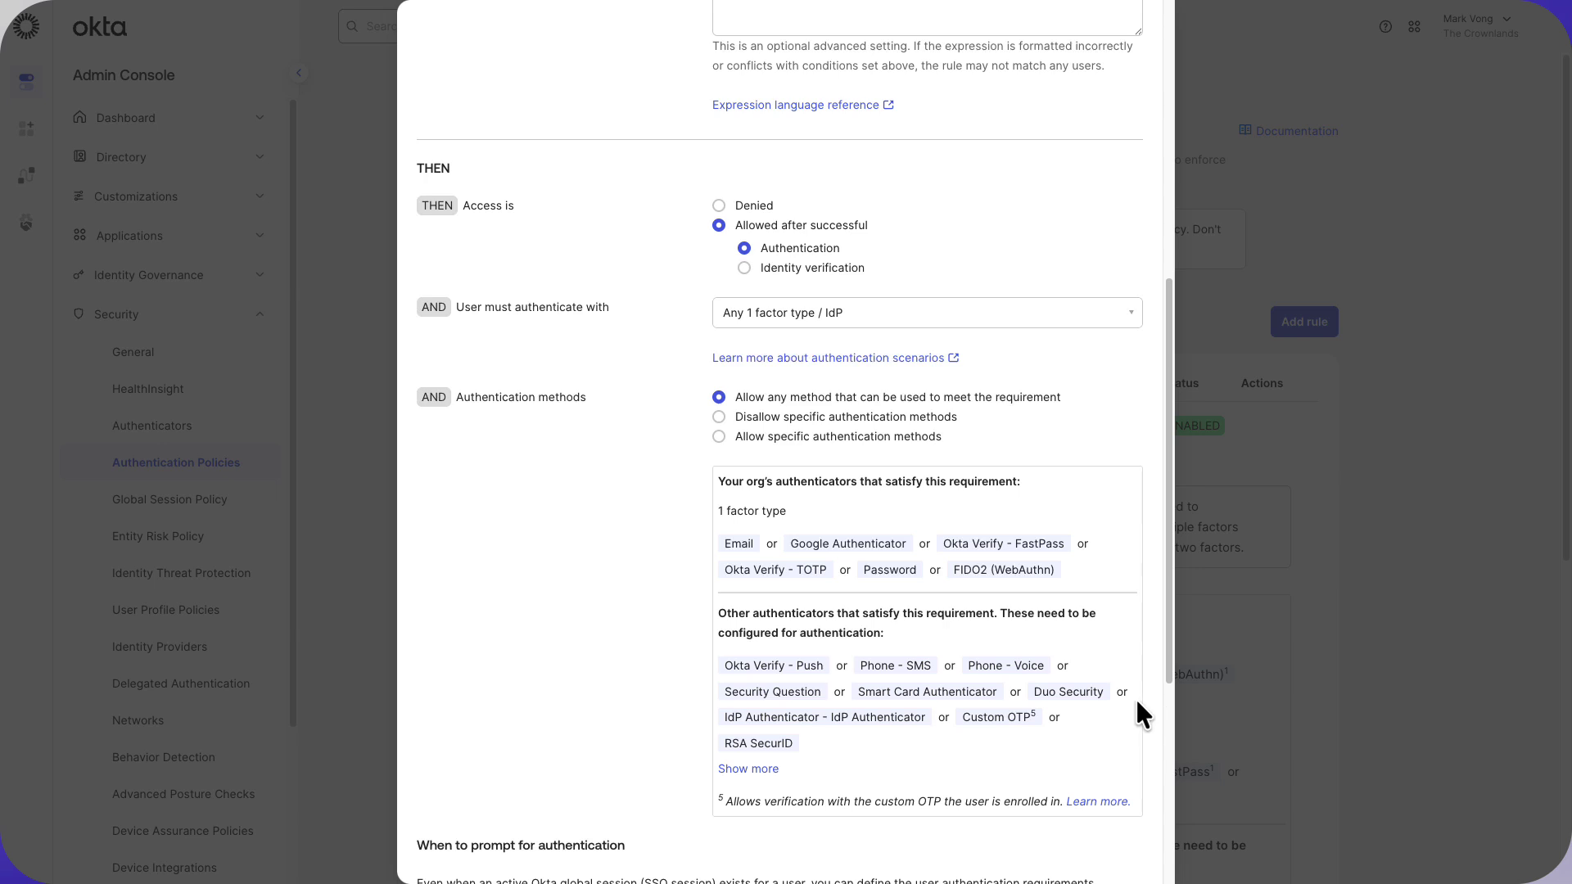
scroll(1137, 701, "down", 2)
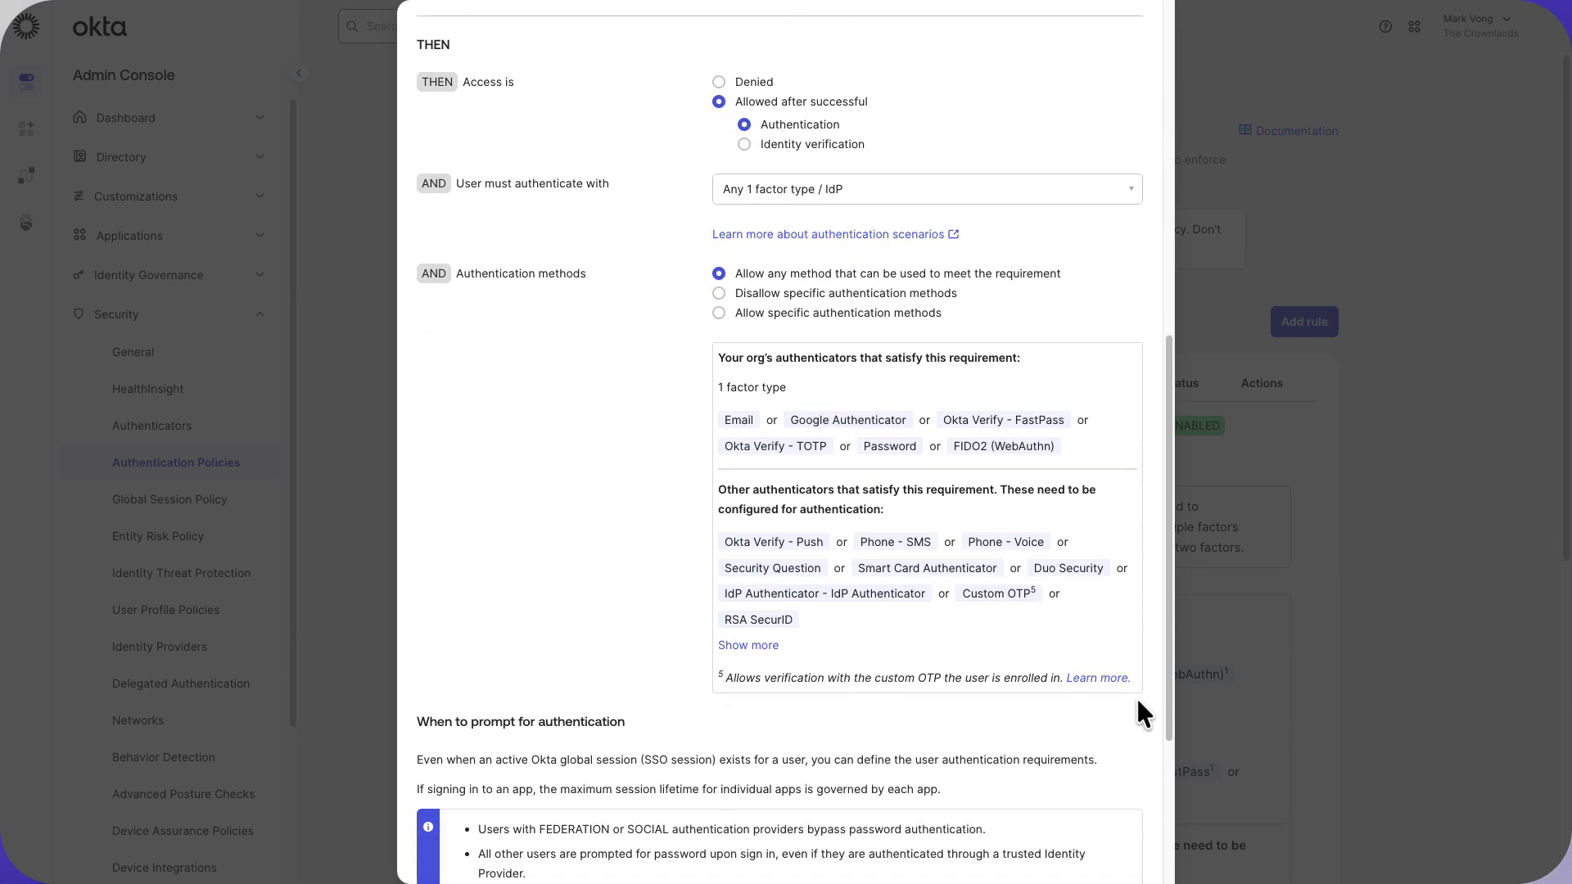
scroll(1137, 702, "down", 4)
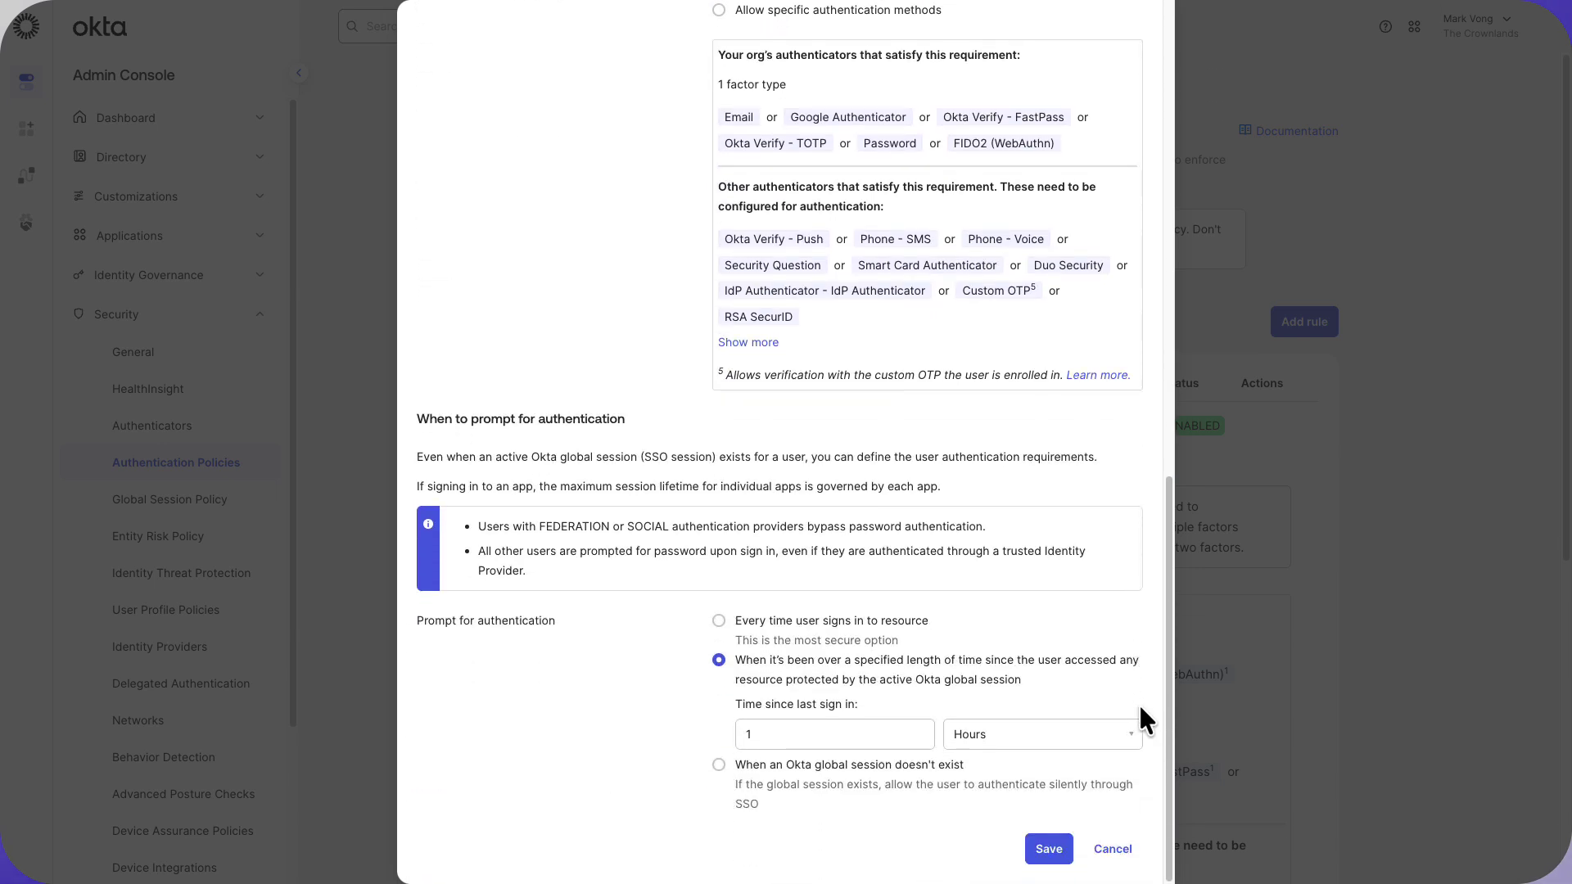
left_click(1047, 848)
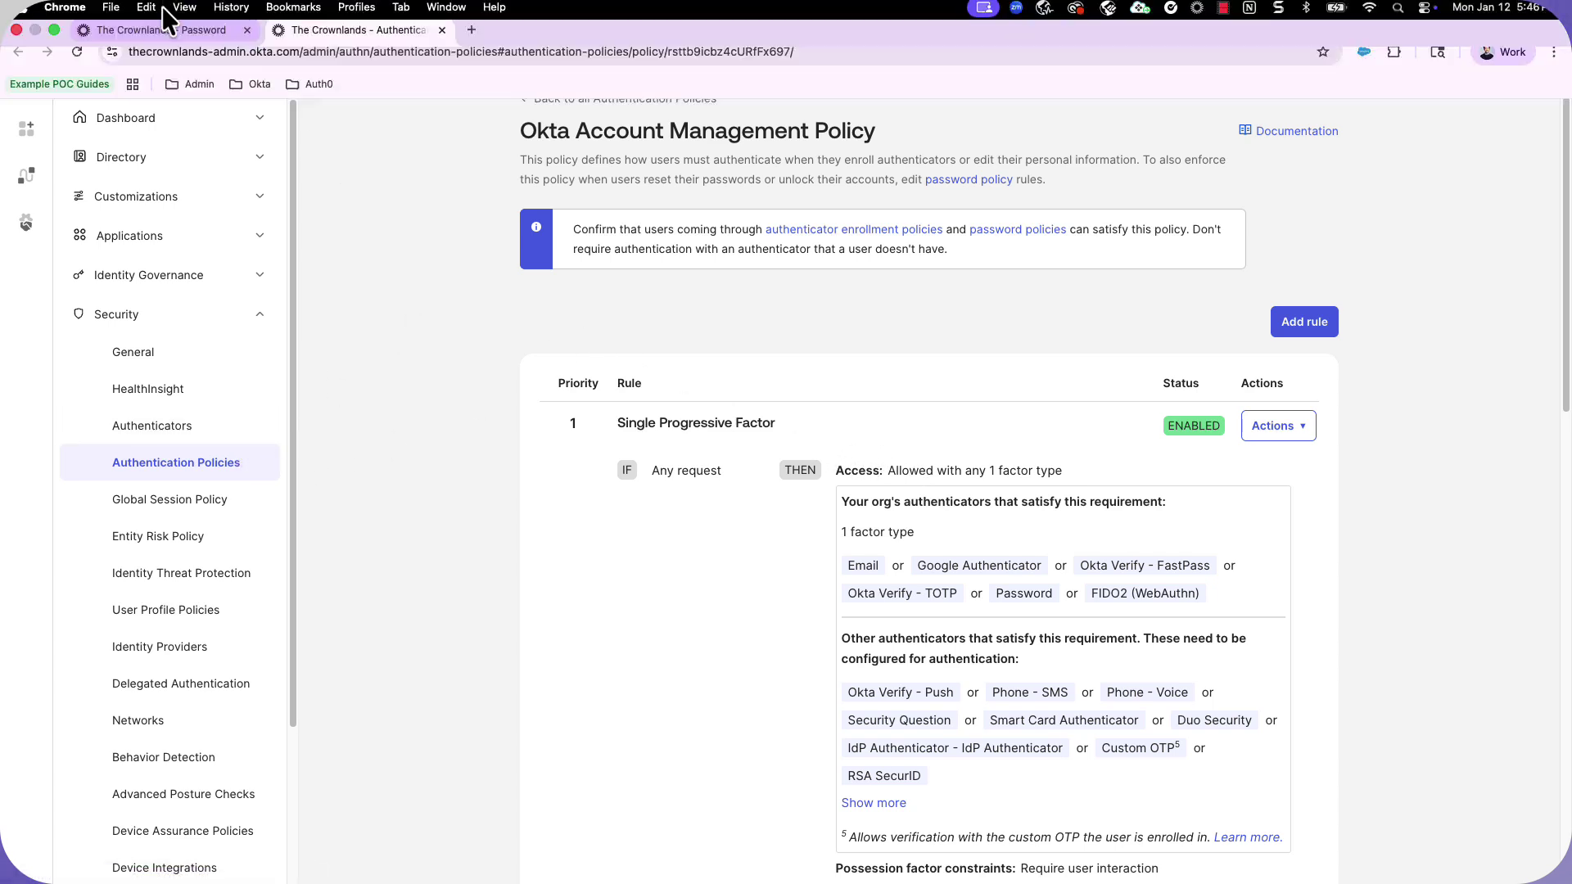
Update the password recovery rule on the Password tab and return to all Authenticators.
left_click(135, 26)
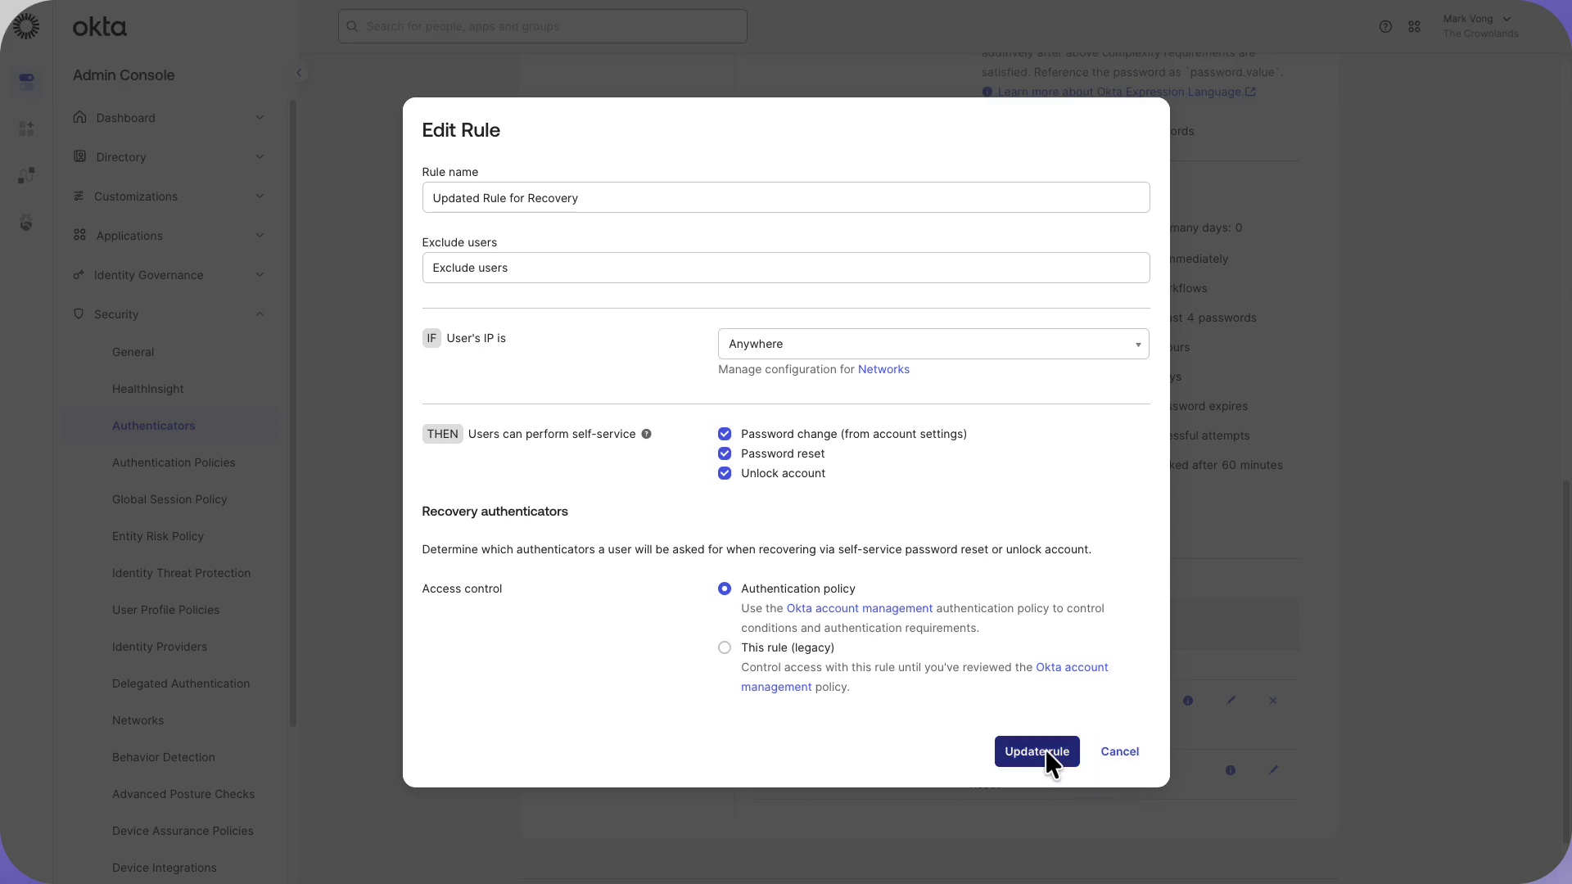
left_click(1118, 753)
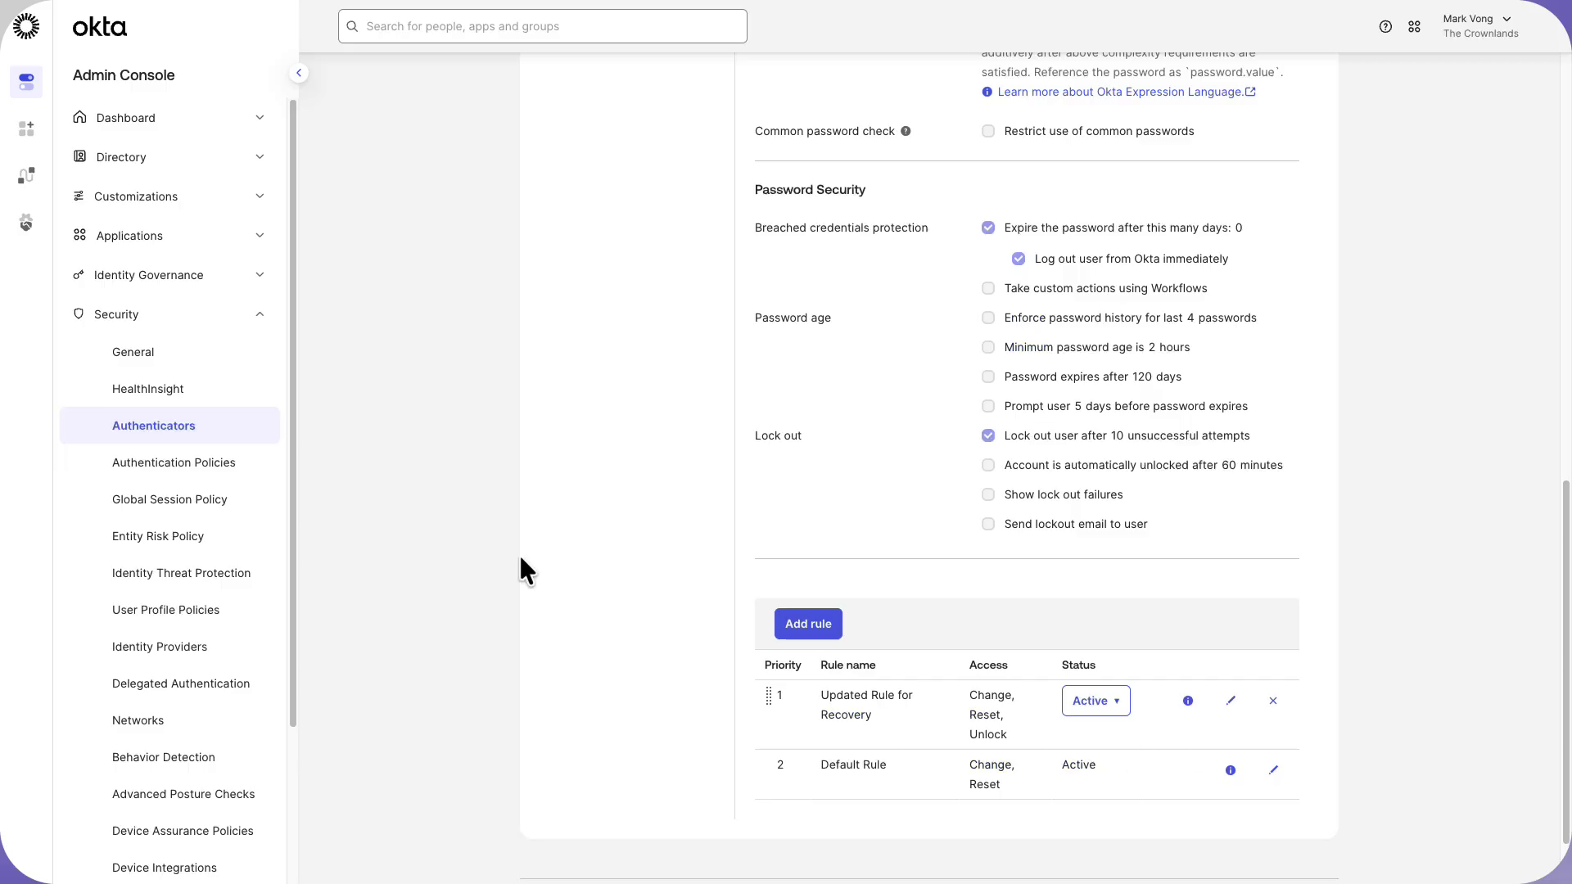
scroll(519, 552, "up", 6)
scroll(522, 556, "up", 5)
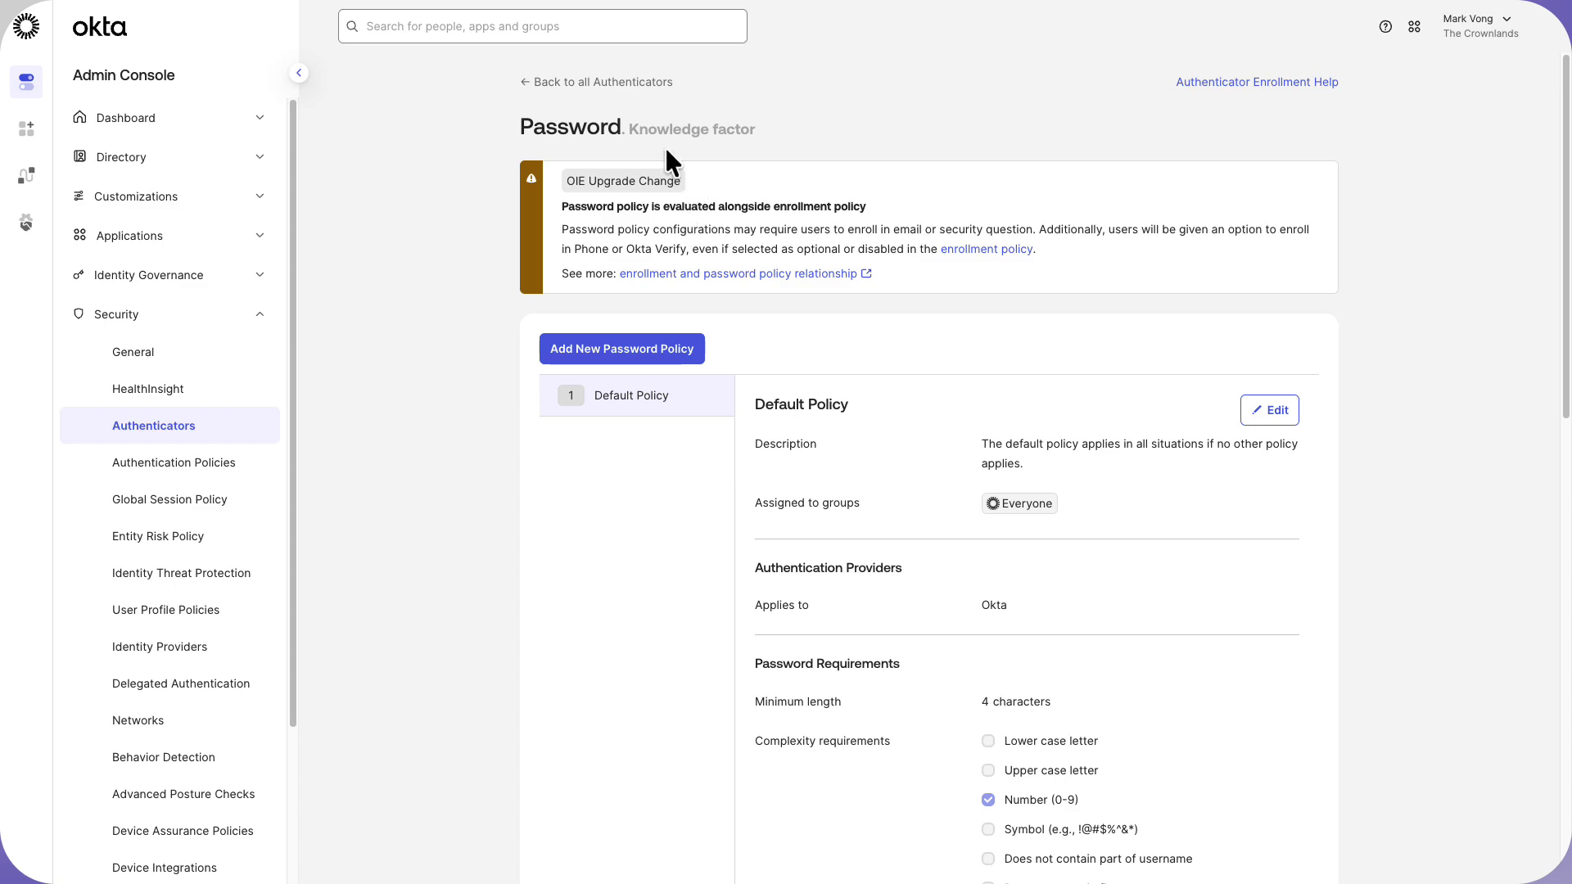
left_click(616, 82)
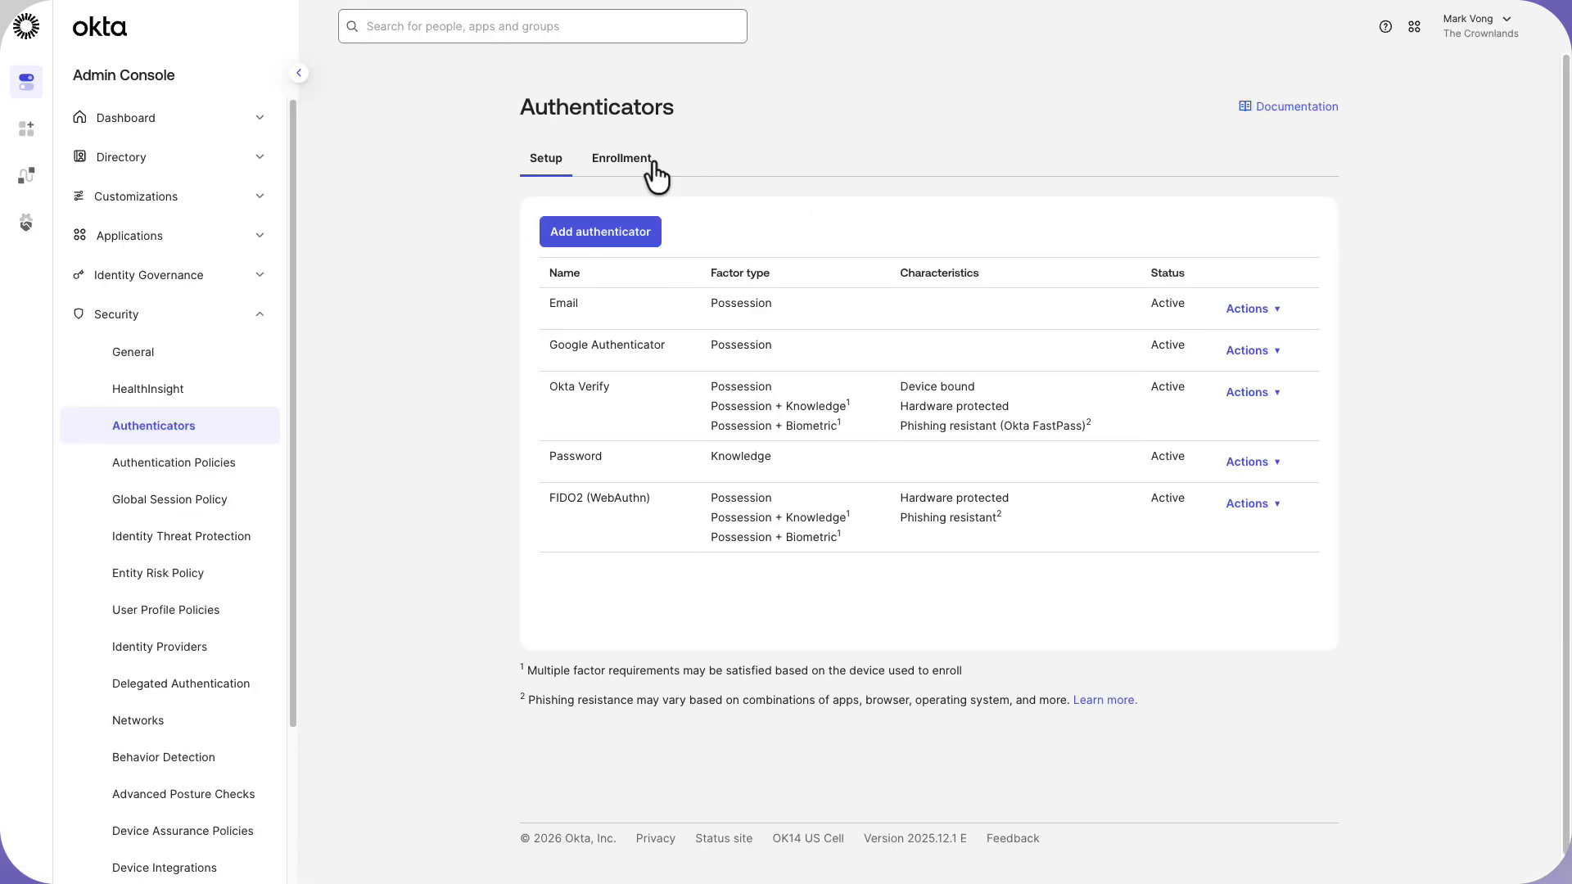
Review the Enrollment No Password Rule on the Enrollment tab and cancel without changes.
left_click(631, 171)
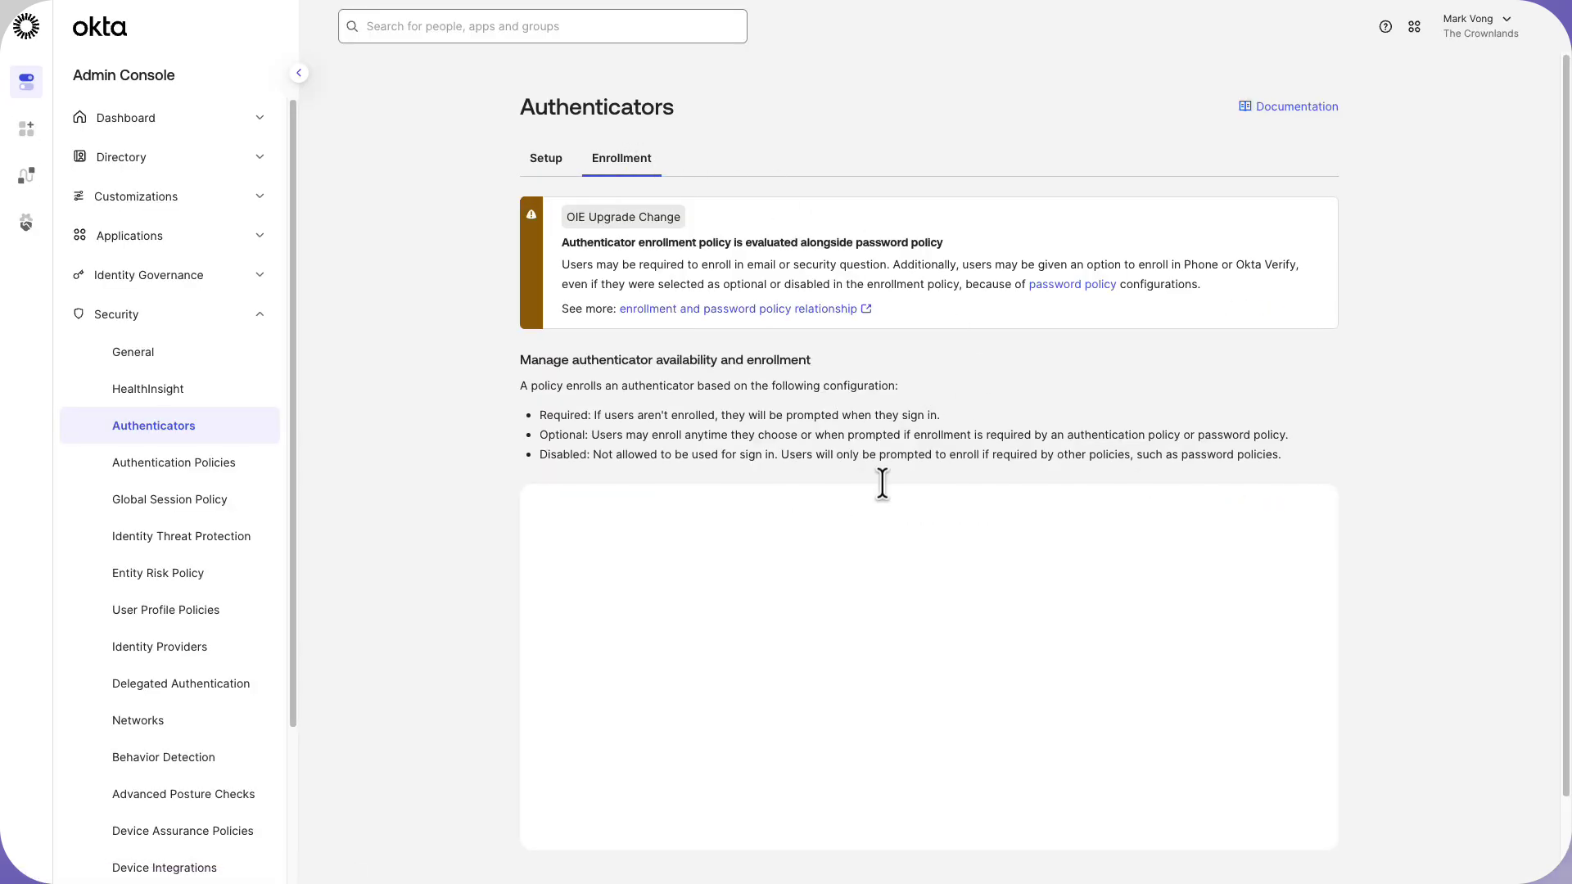
scroll(1000, 488, "down", 4)
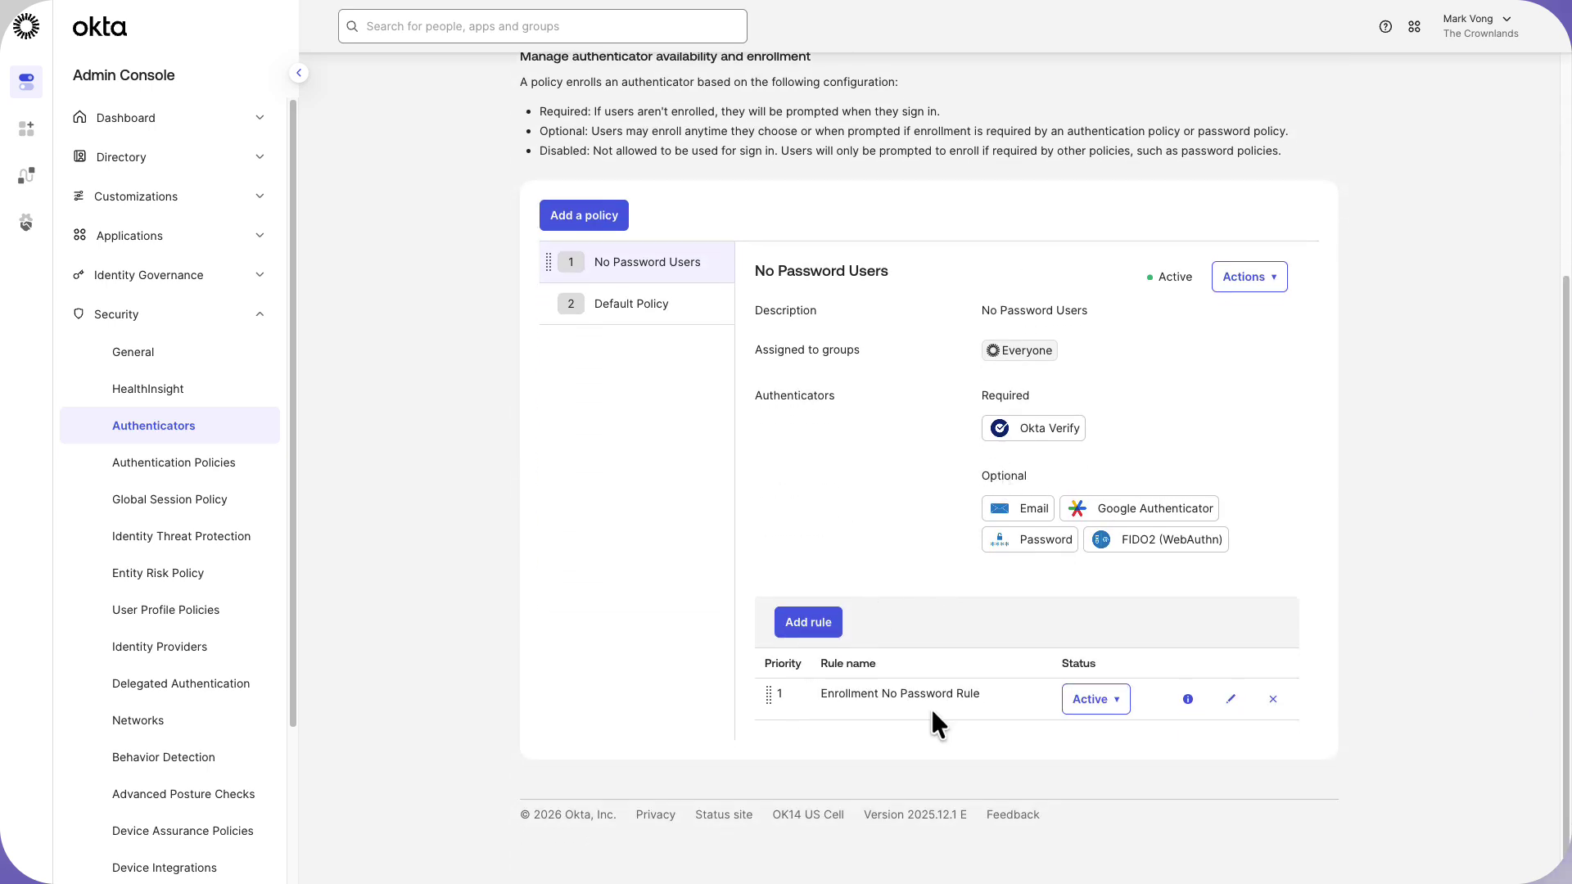
left_click(1230, 700)
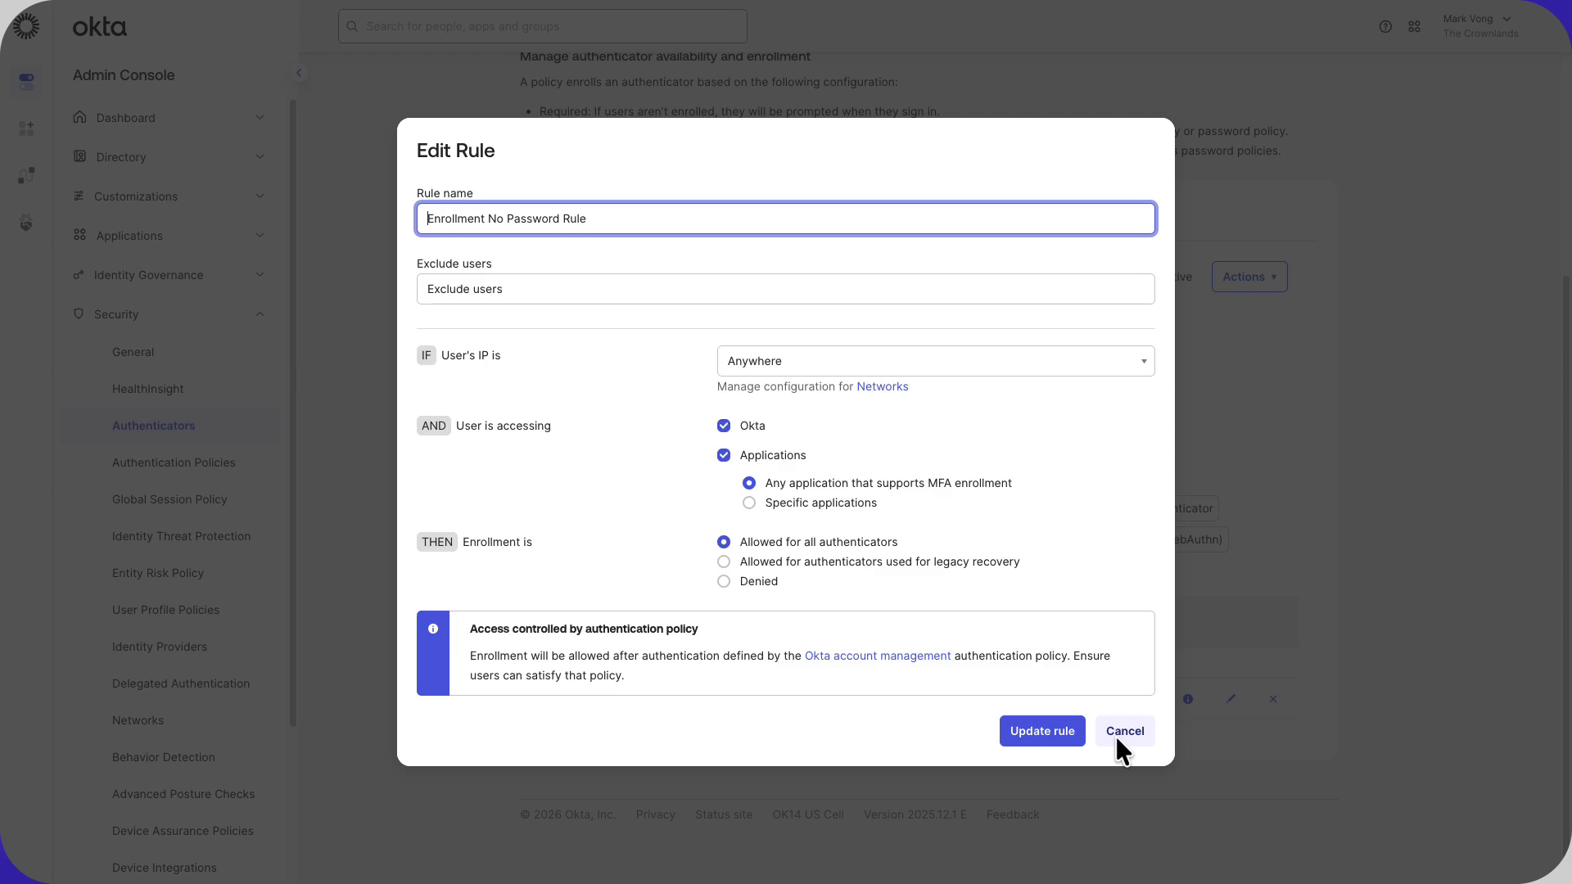
left_click(1117, 737)
scroll(1352, 574, "up", 2)
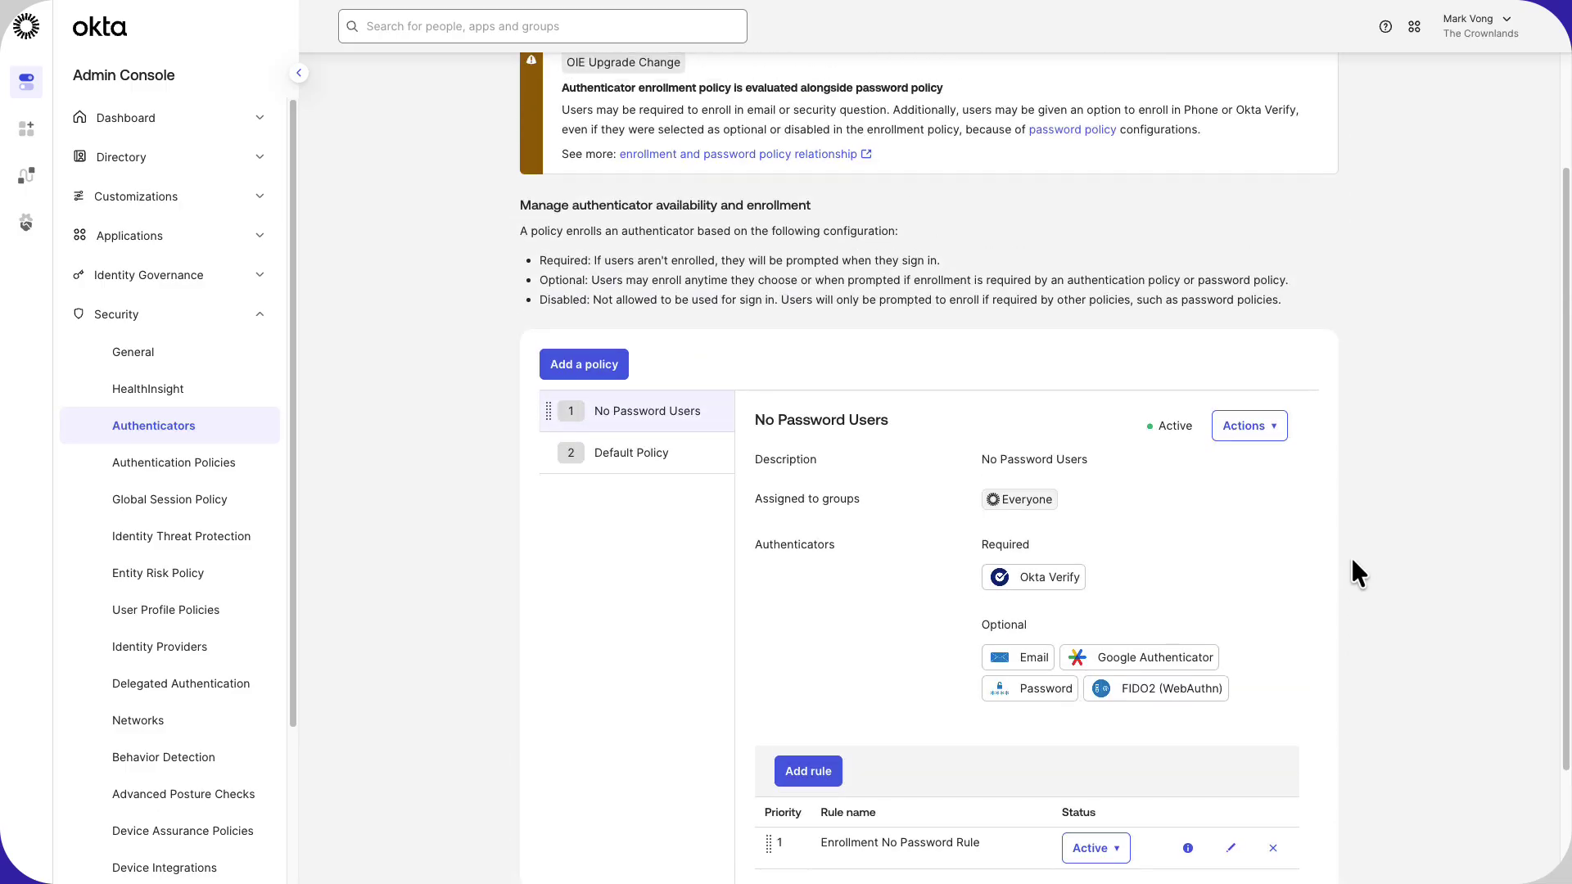
scroll(1355, 573, "up", 2)
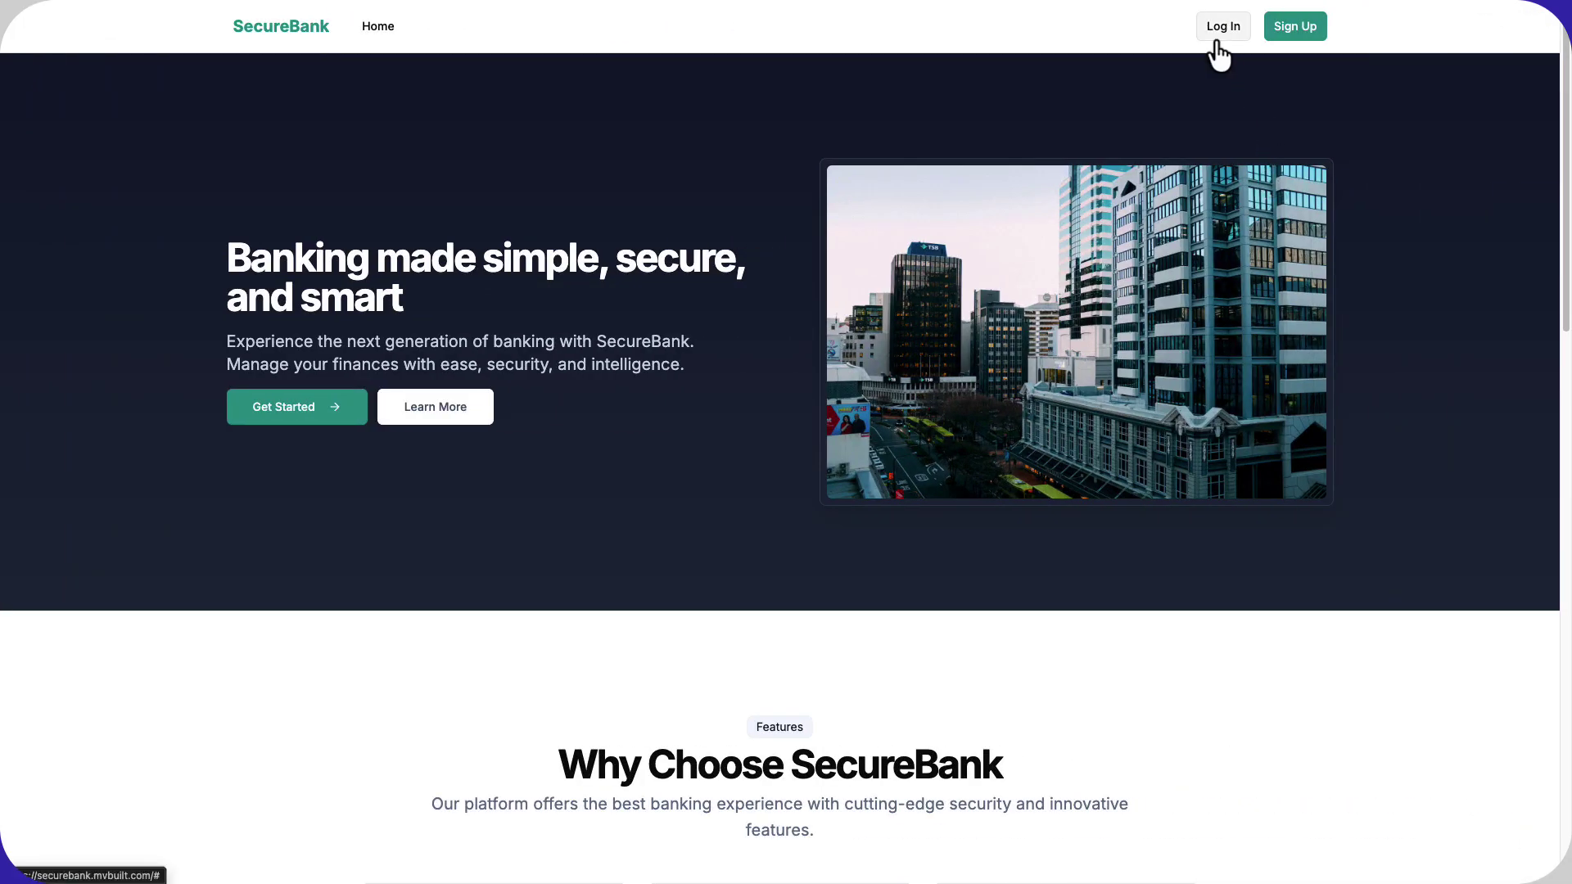
Log in to SecureBank with the prefilled test username and choose Forgot password?
left_click(1217, 41)
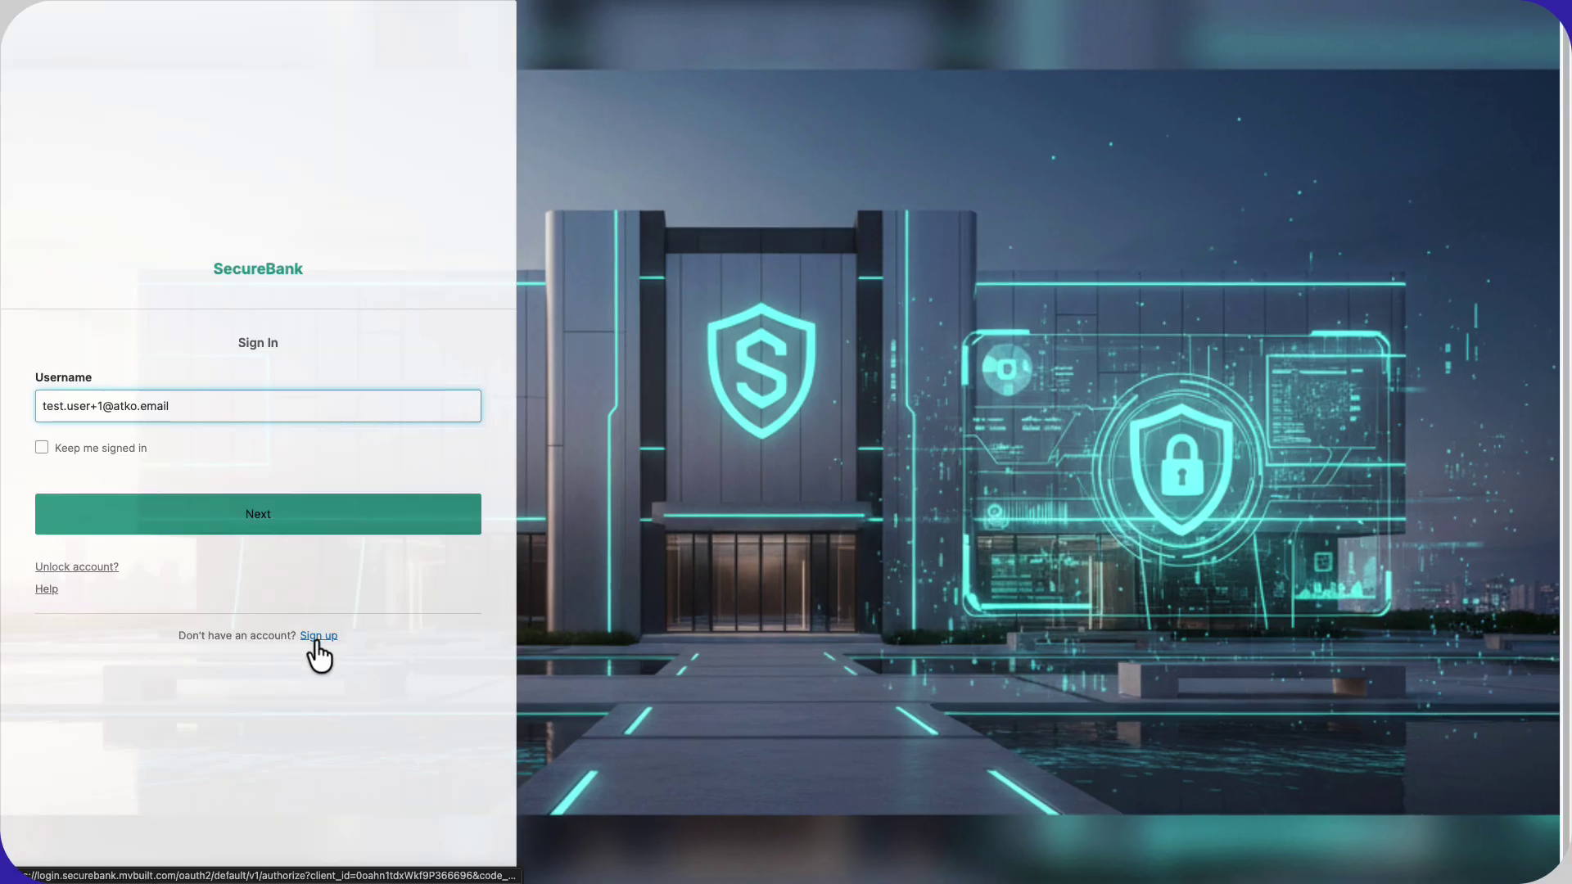
left_click(151, 533)
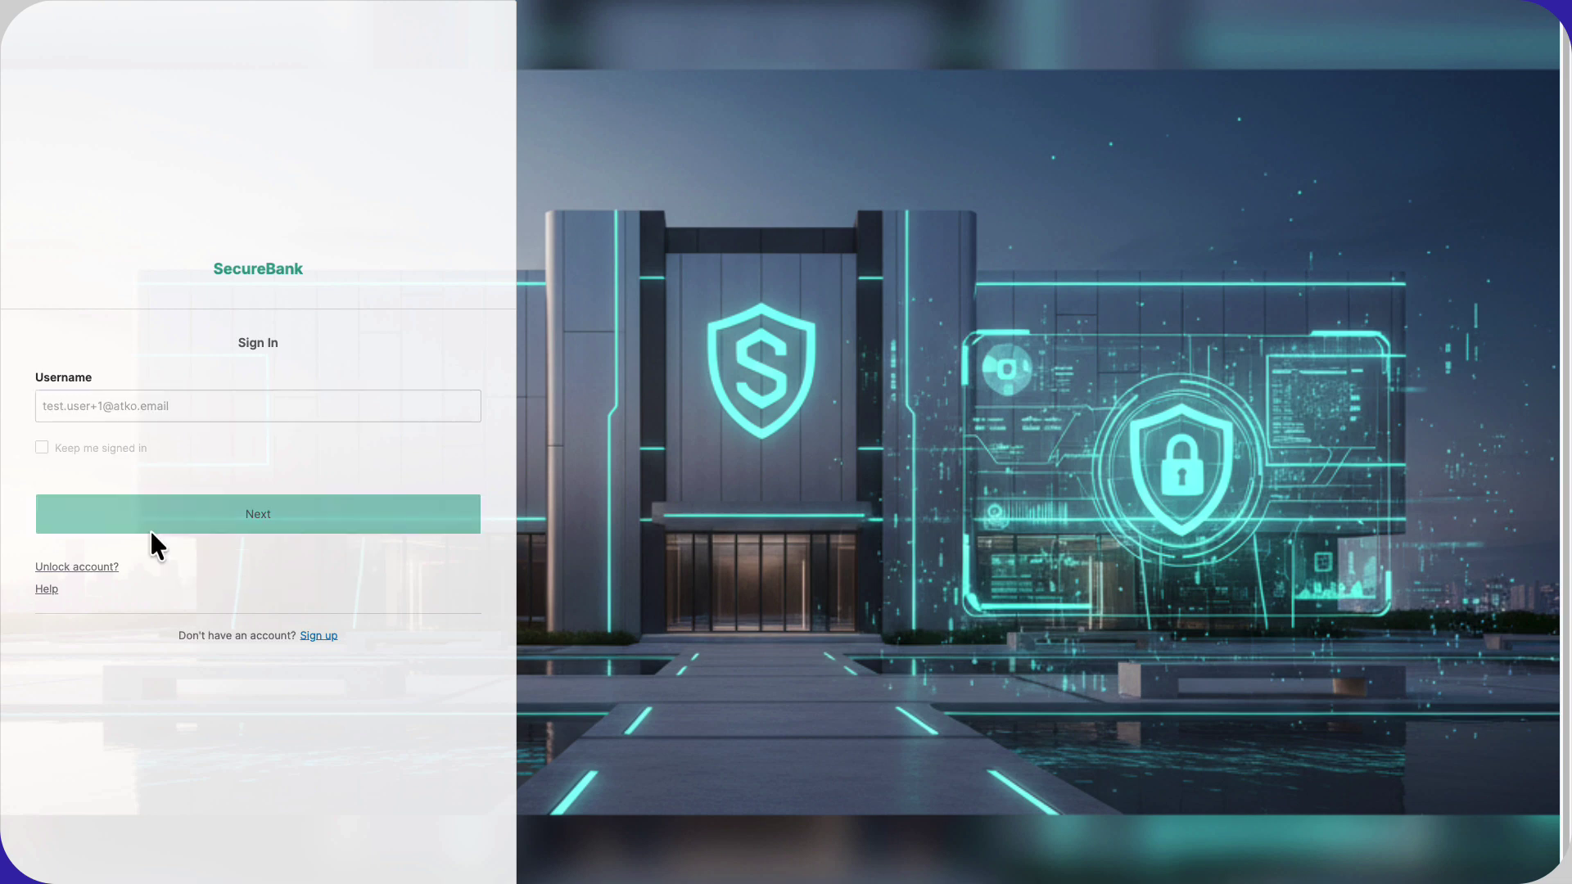
left_click(150, 531)
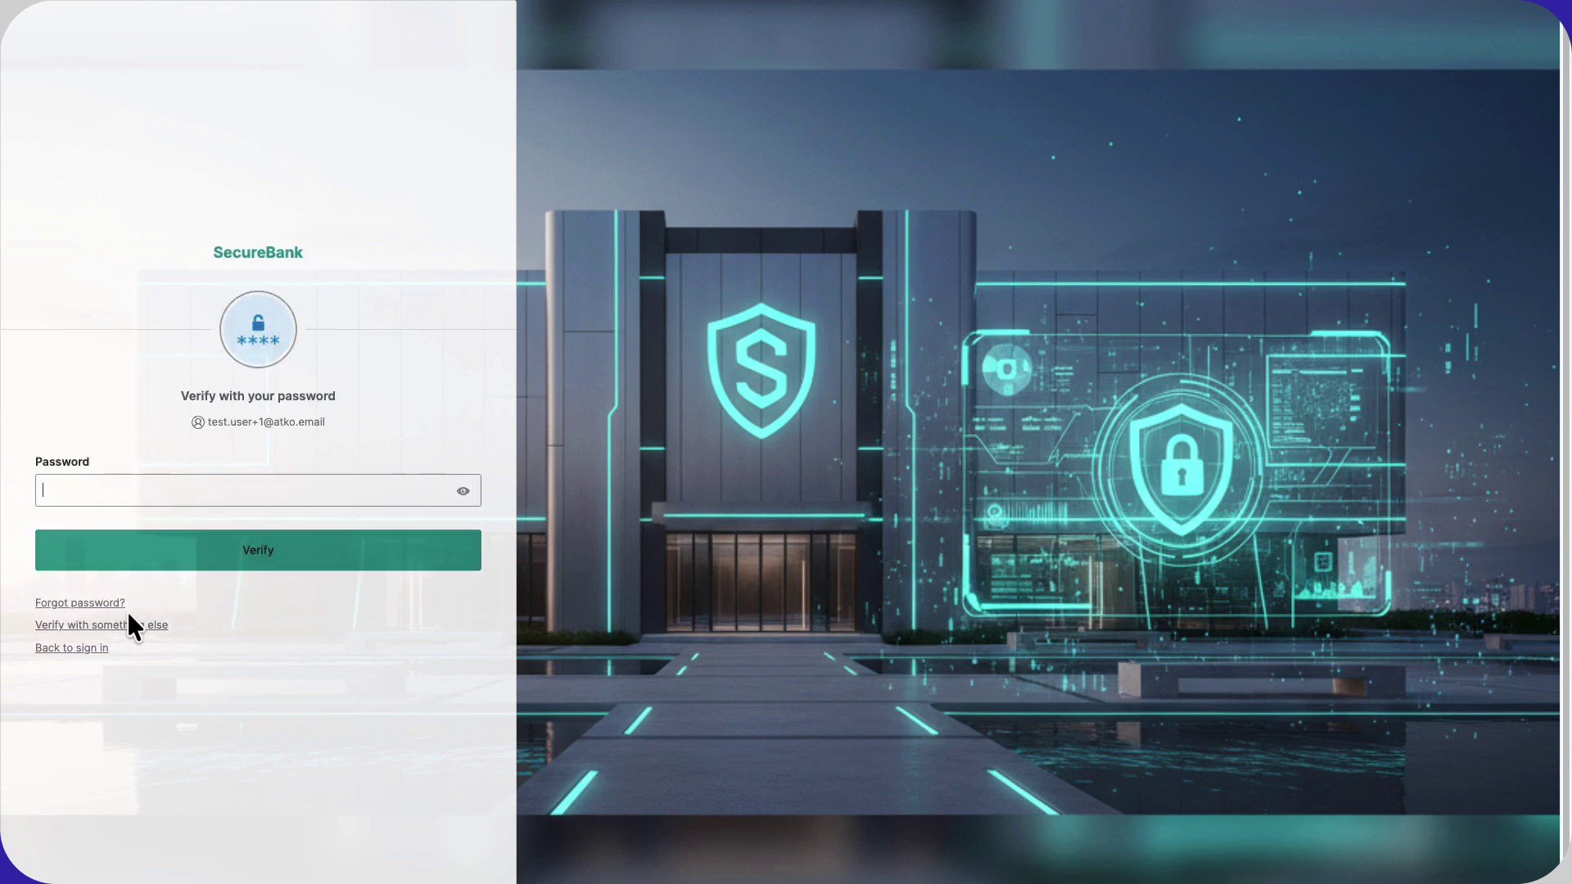
left_click(110, 604)
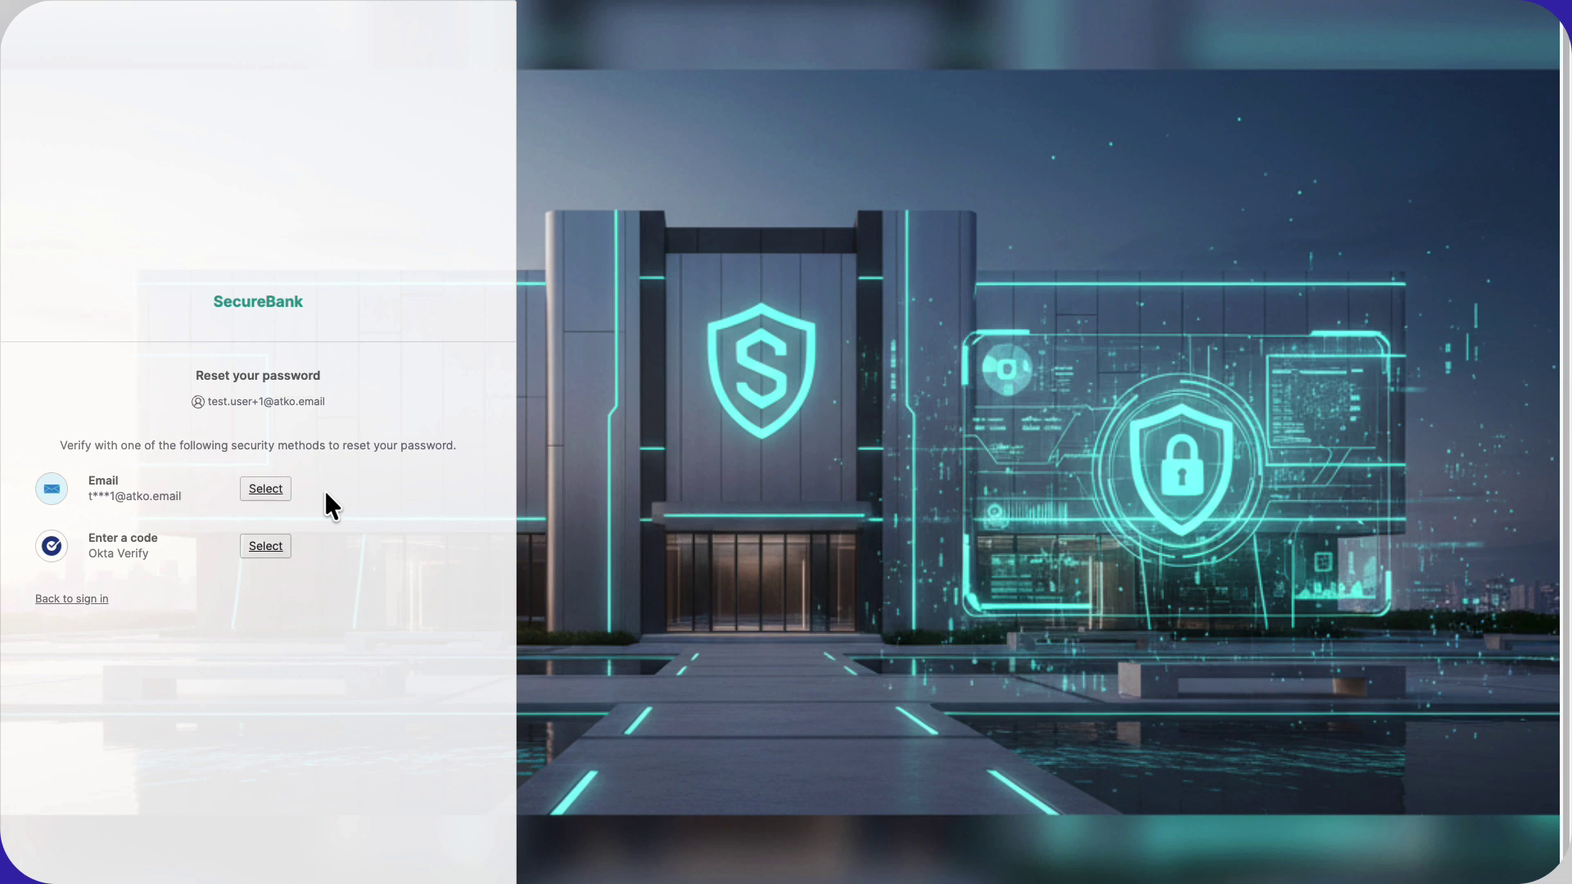
Verify the reset with a code from Okta Verify.
left_click(279, 553)
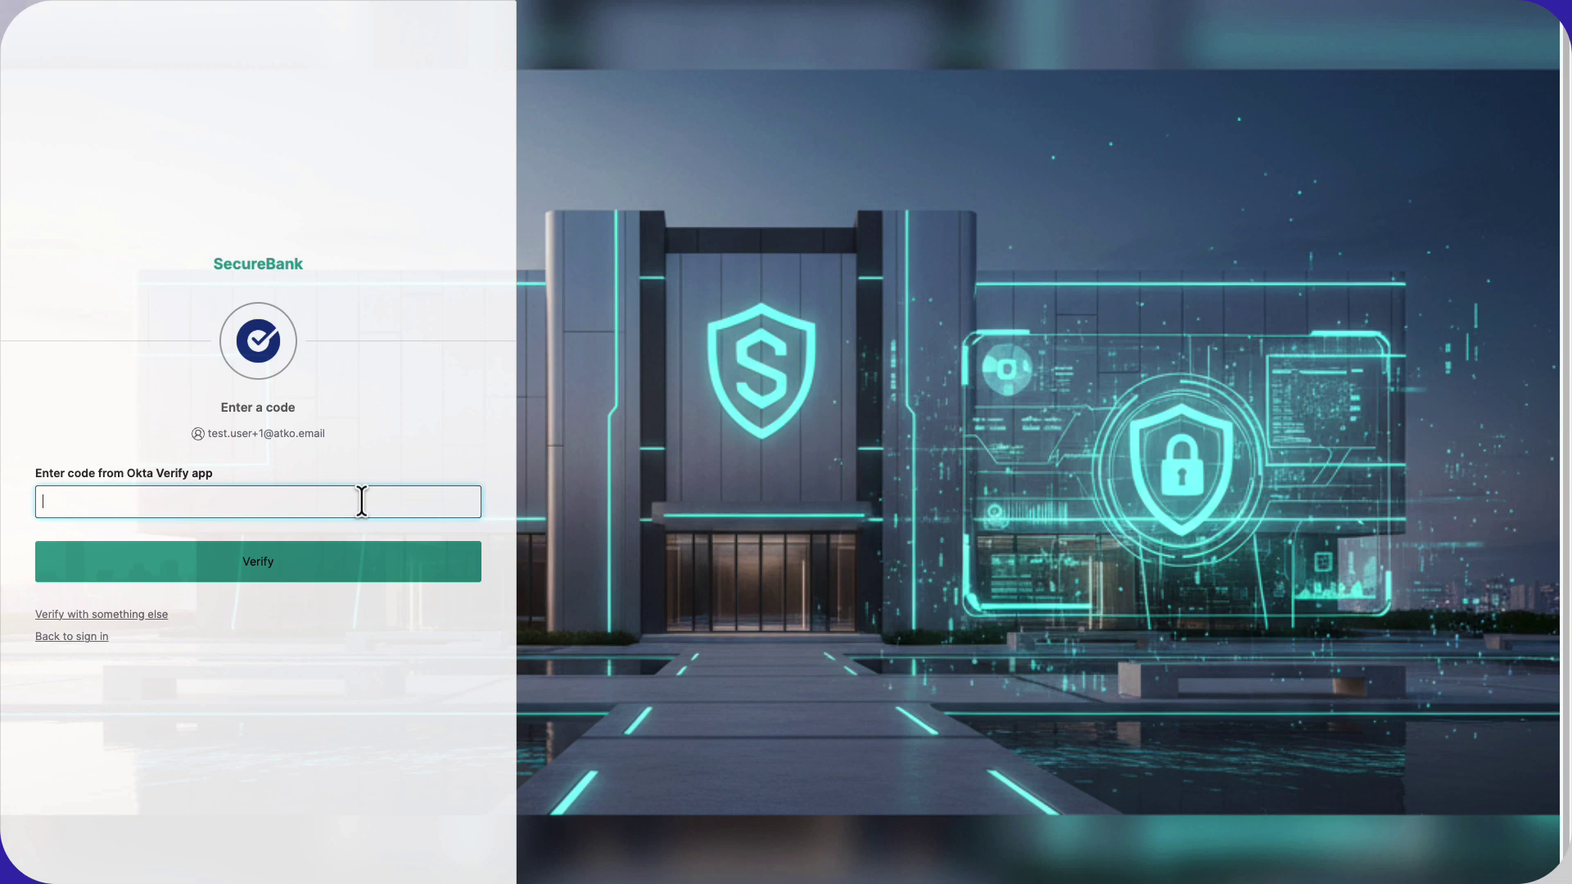
type("278207")
left_click(362, 548)
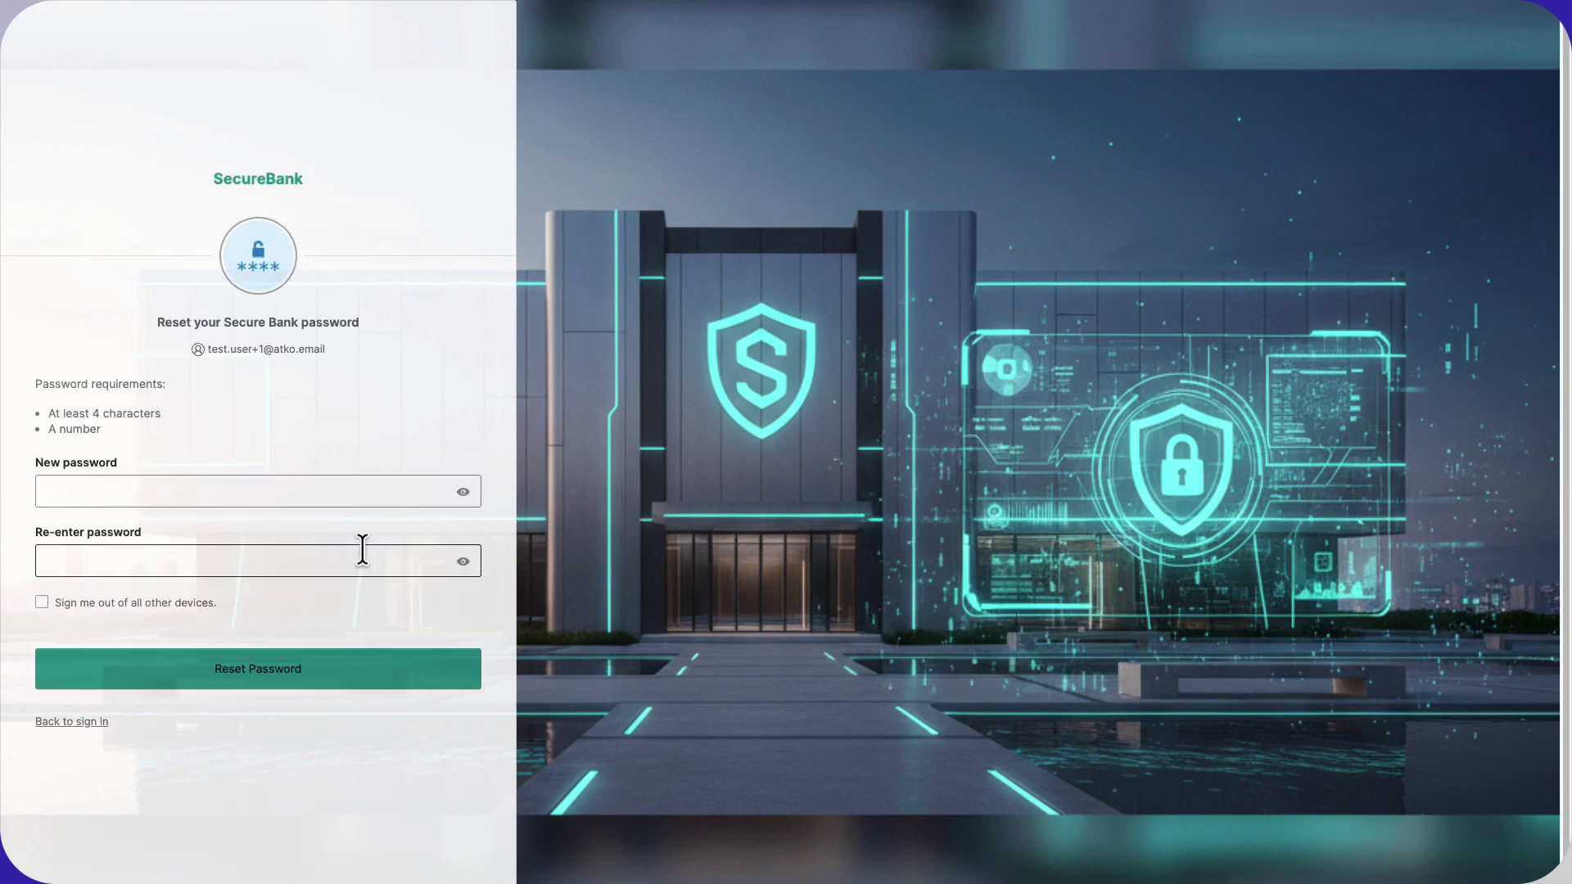
Enter and confirm the new password, sign out other devices, and reset to land signed in.
type("Test1234")
left_click(362, 550)
type("Test1234")
left_click(184, 604)
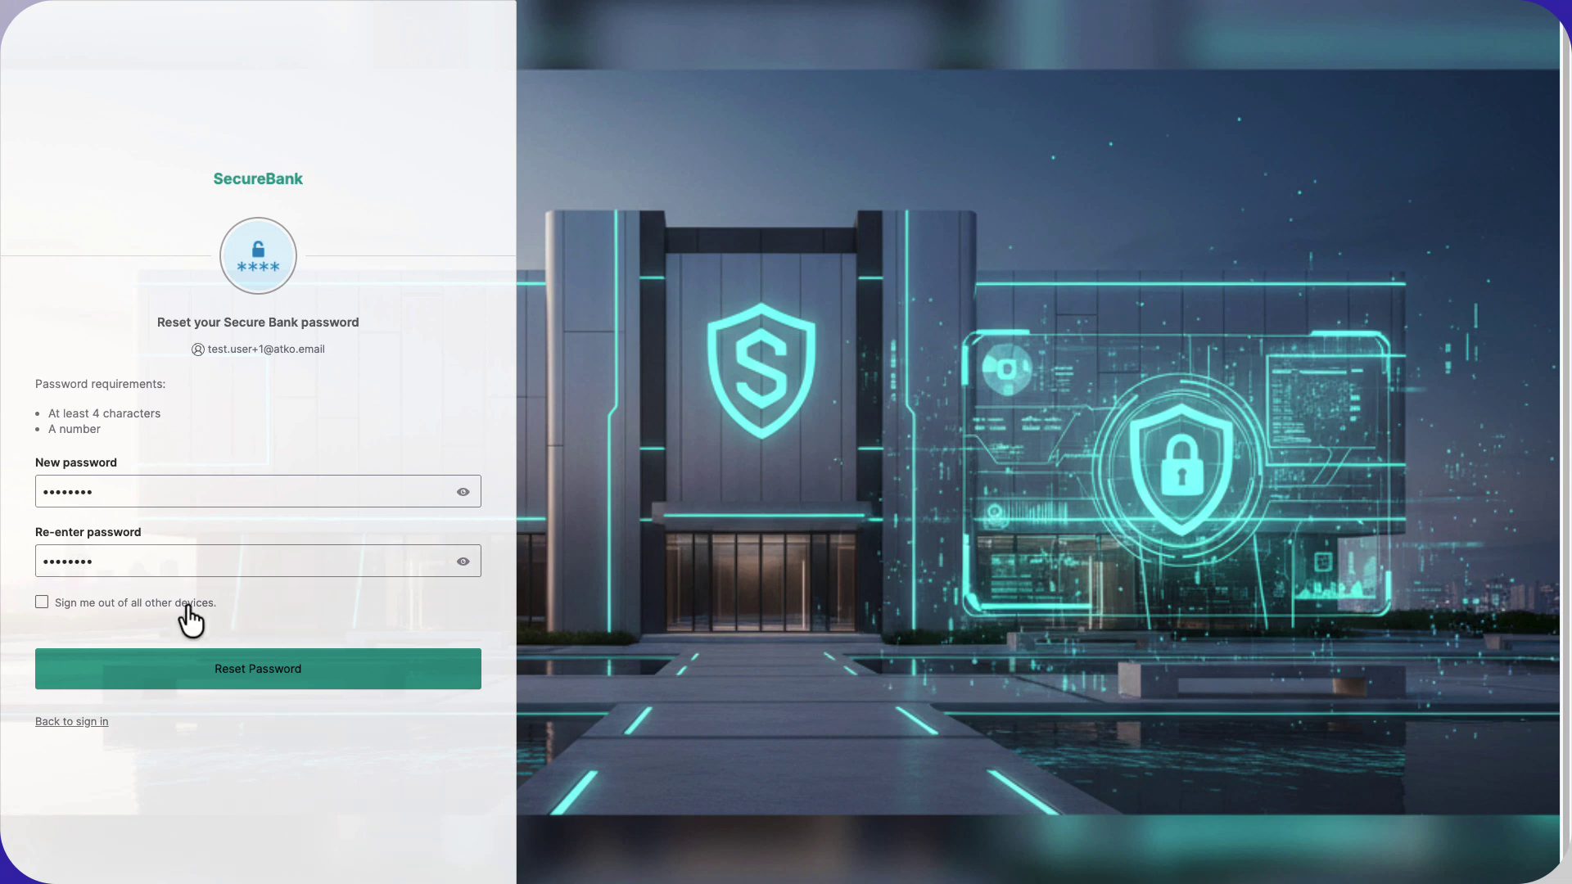
left_click(224, 658)
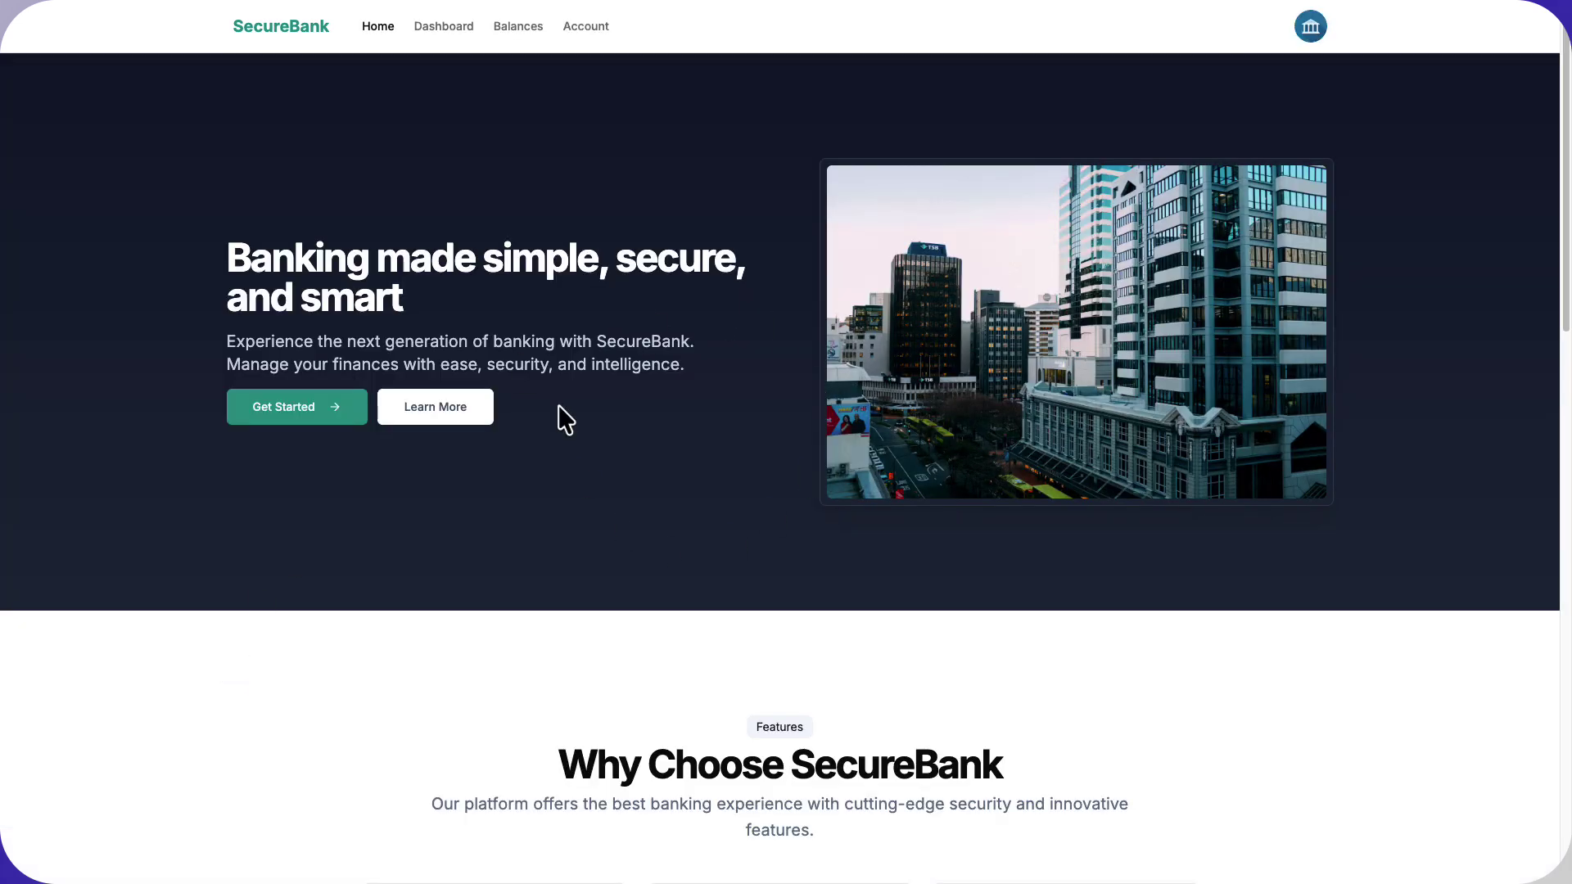
left_click(1307, 34)
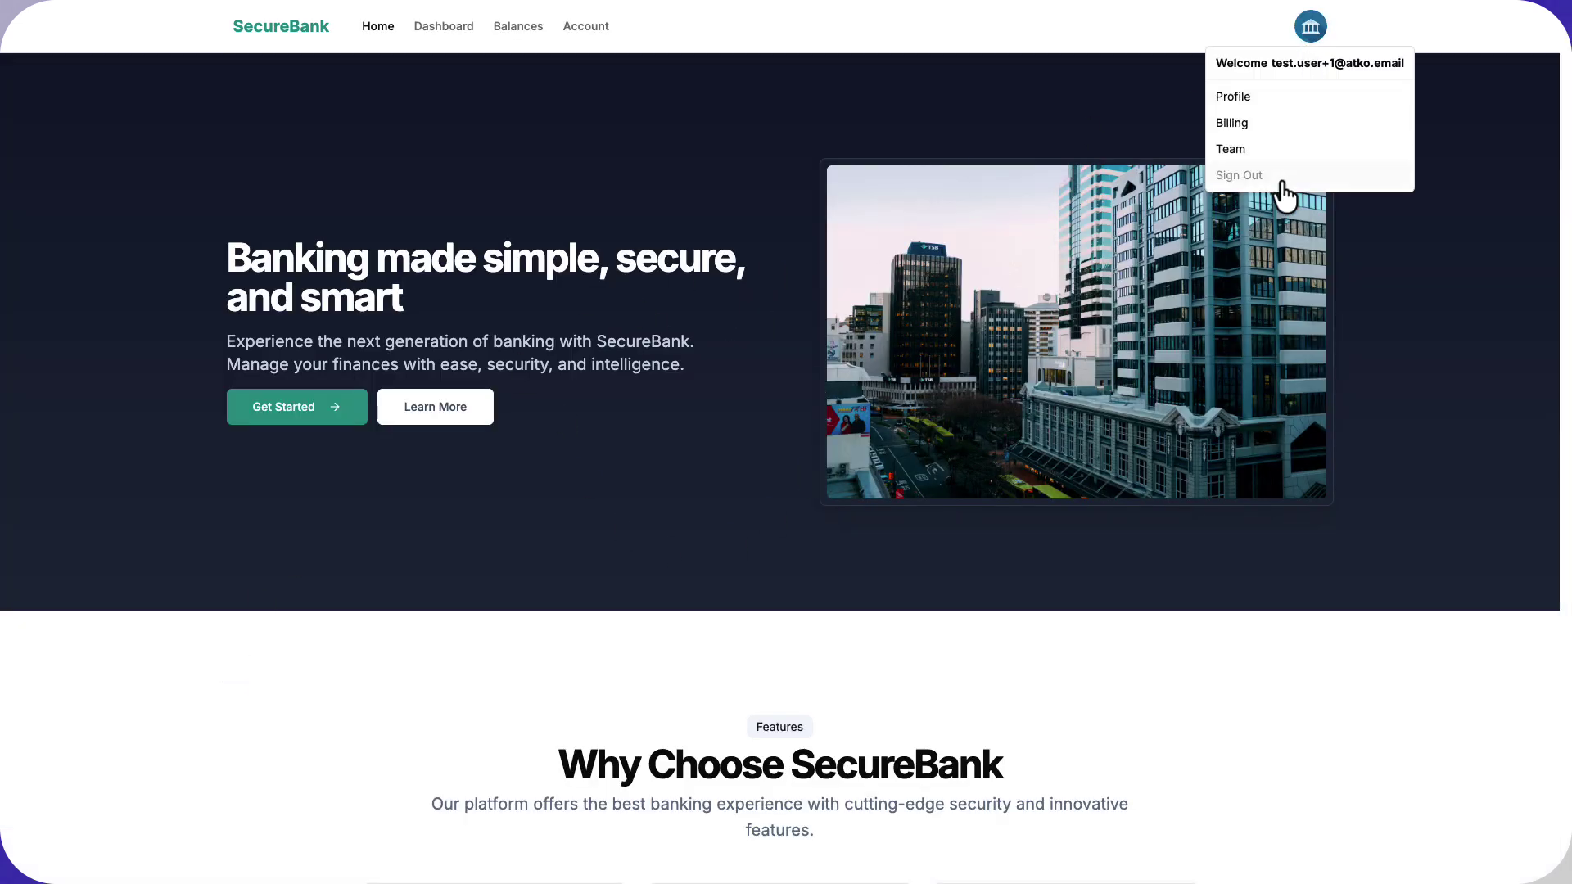